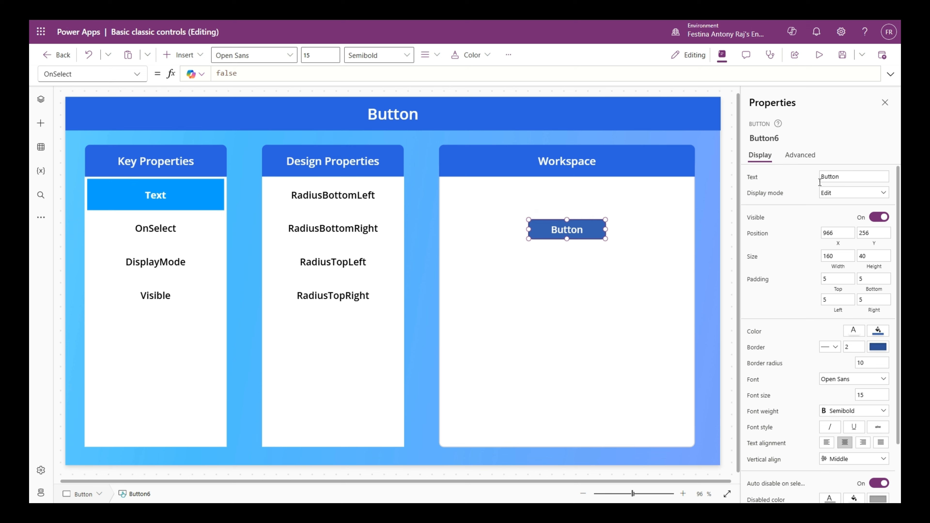
# Set the text of the workspace button to Submit.
pyautogui.click(855, 177)
pyautogui.write('Submit')
pyautogui.click(780, 214)
# Highlight OnSelect under Key Properties and set the button's OnSelect formula to Notify("Form Submitted Successfully !",NotificationType.Success).
pyautogui.click(188, 237)
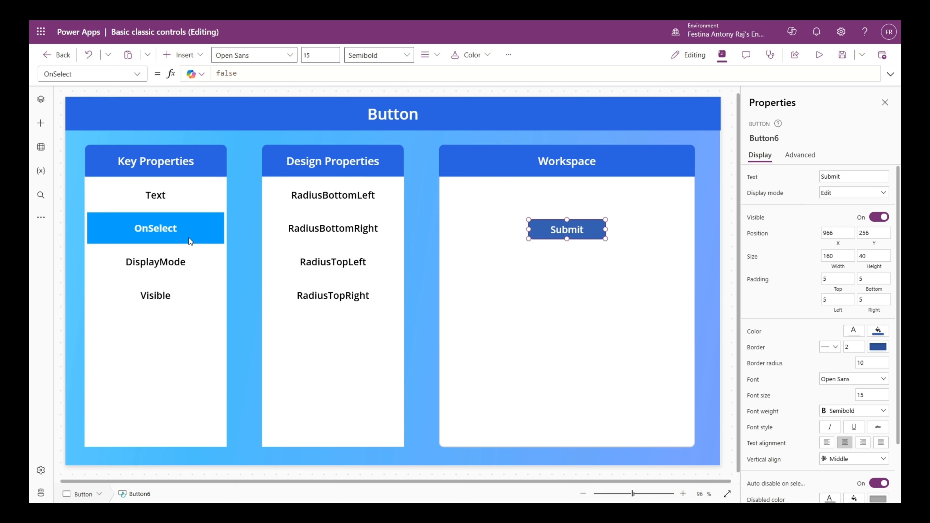
pyautogui.moveTo(587, 233)
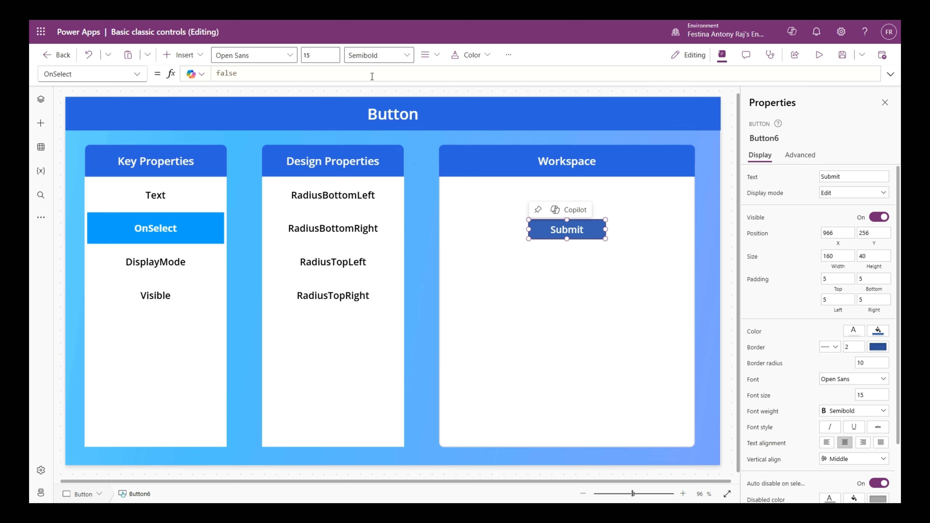
pyautogui.moveTo(361, 81); pyautogui.dragTo(379, 138)
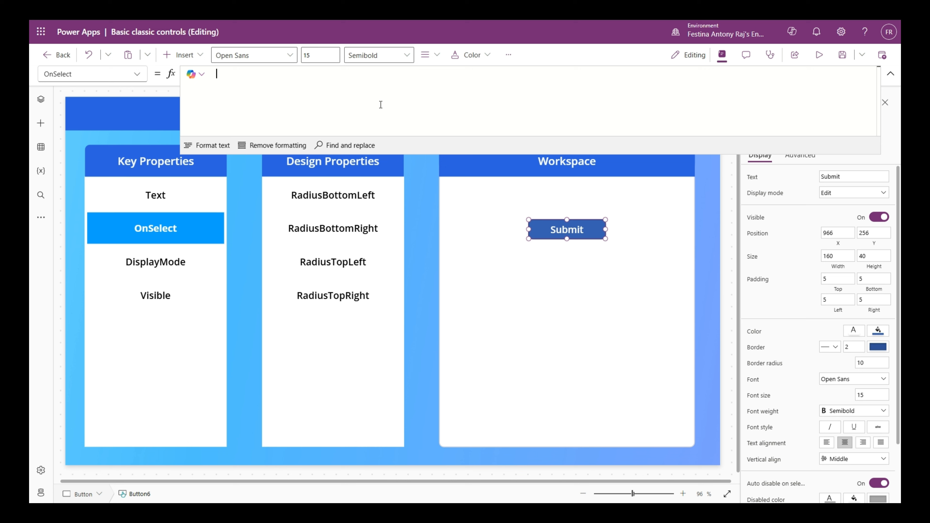
pyautogui.write('Notify("Form Submitted Successfully !",NotificationType.Success)')
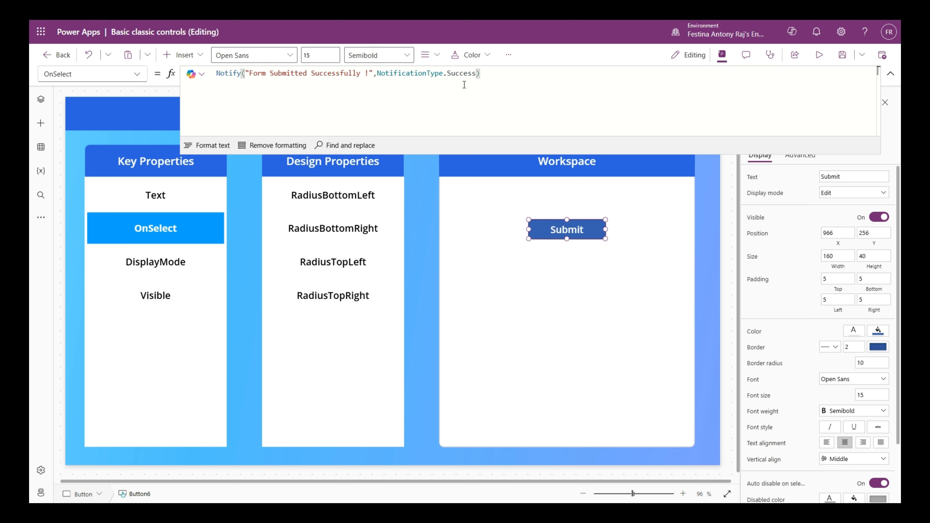
# Preview the app, test the Submit button's notification, and return to editing.
pyautogui.click(820, 55)
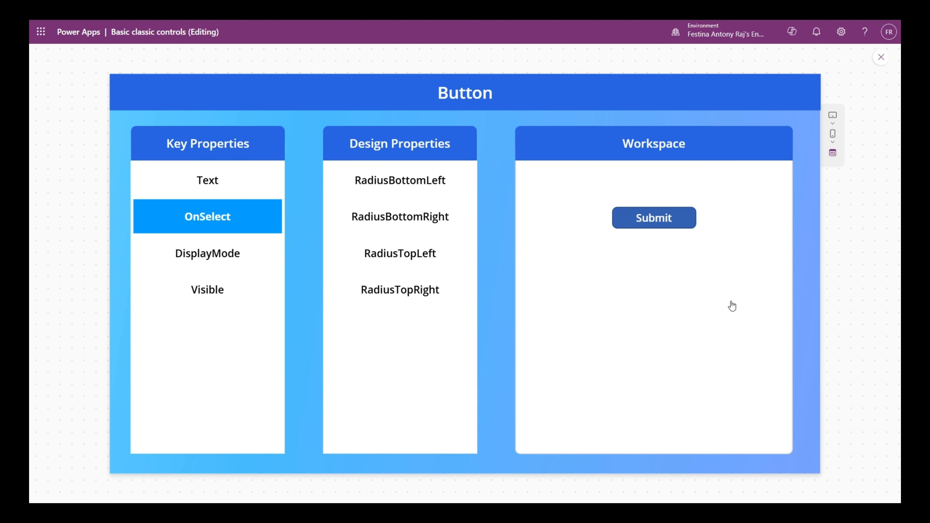
pyautogui.click(689, 222)
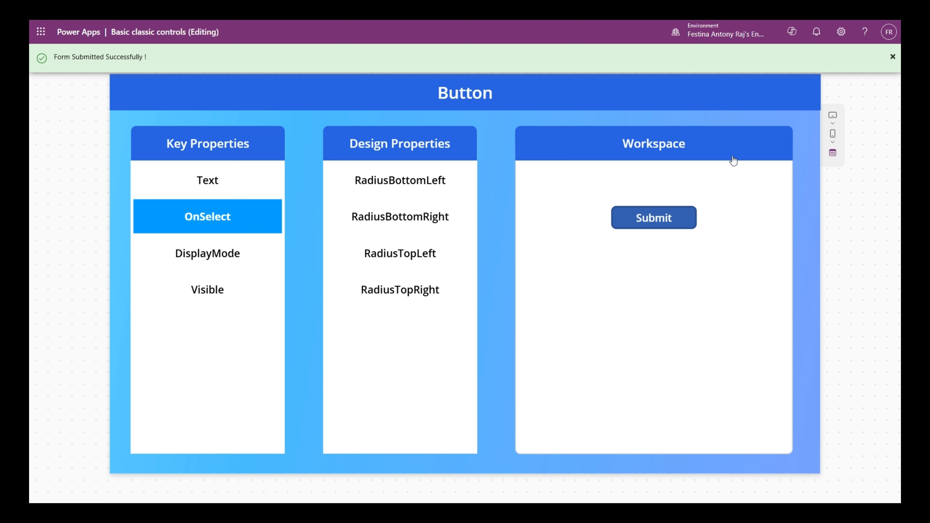
pyautogui.press('Escape')
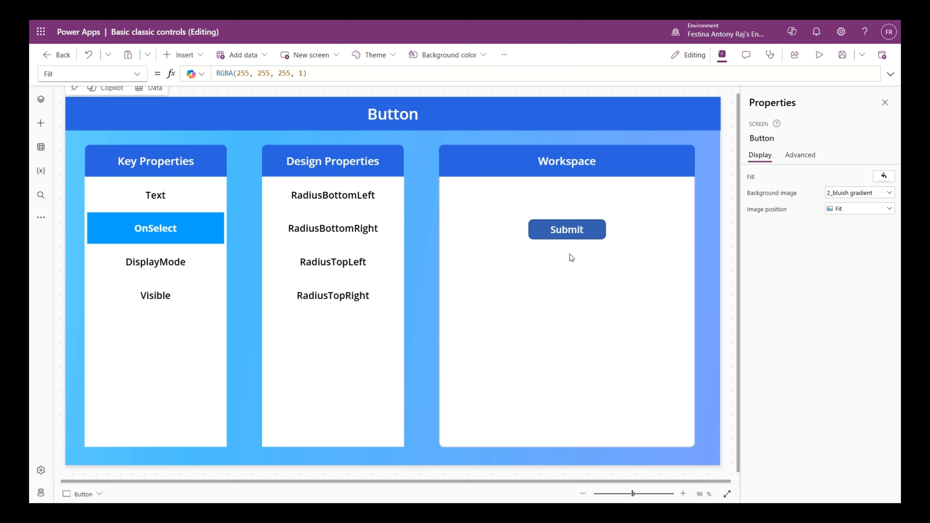
# Change the workspace button's text to Next.
pyautogui.click(567, 231)
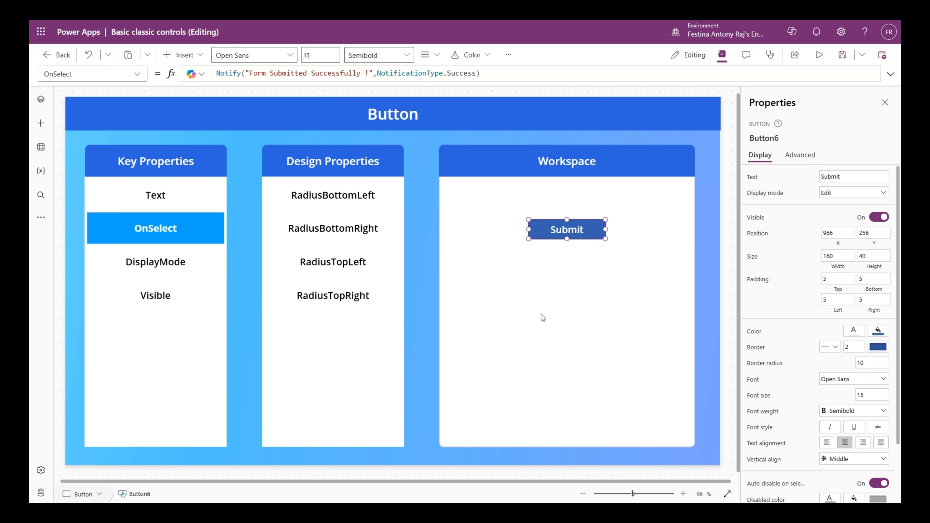
pyautogui.doubleClick(829, 176)
pyautogui.write('Next')
# Replace the Next button's OnSelect formula with the start of a Navigate call targeting the Nature screen.
pyautogui.moveTo(243, 83); pyautogui.dragTo(243, 132)
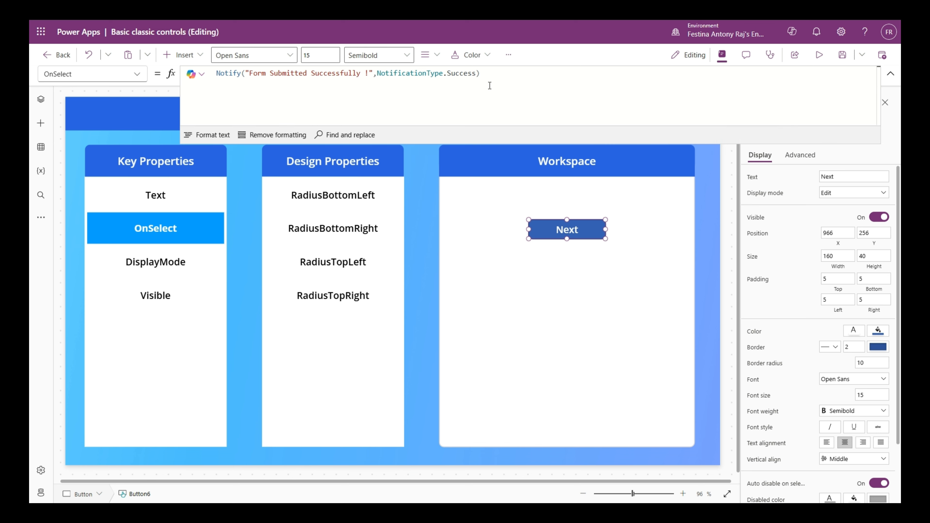
pyautogui.moveTo(497, 75); pyautogui.dragTo(252, 87)
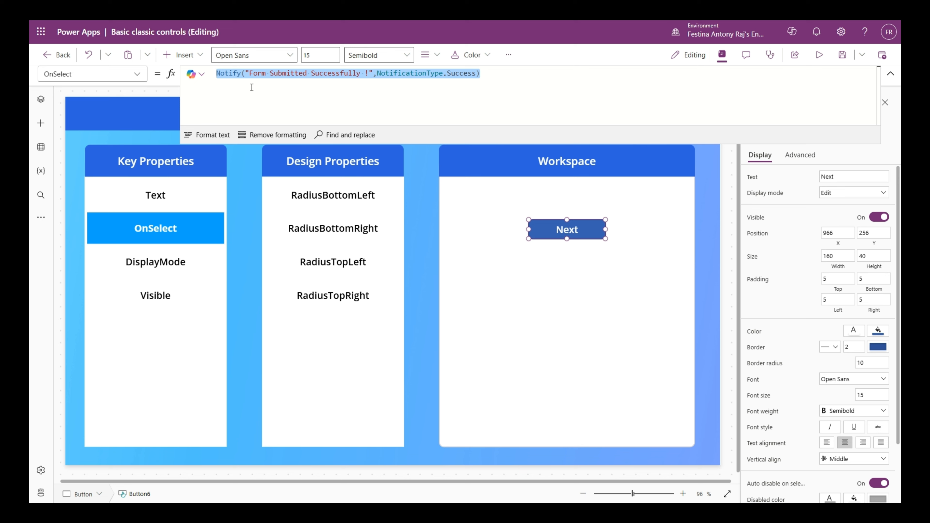
pyautogui.press('BackSpace')
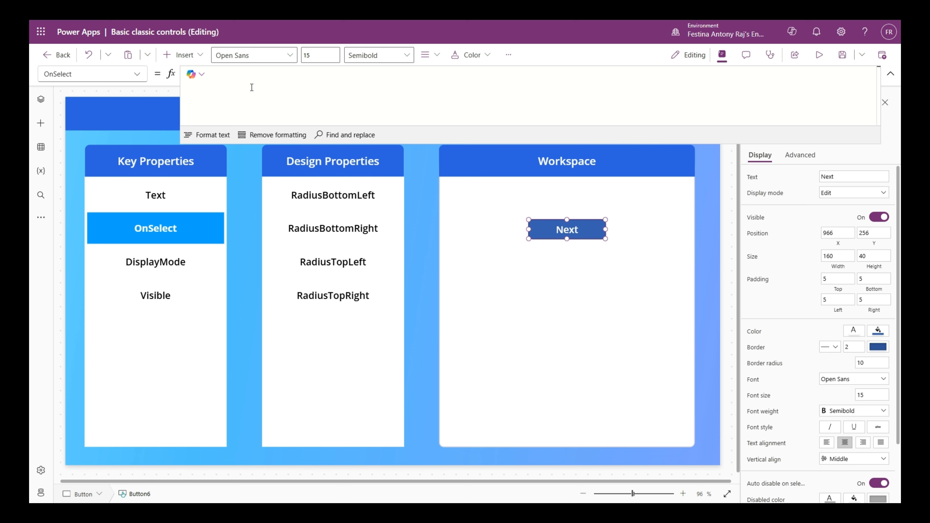
pyautogui.write('navigat')
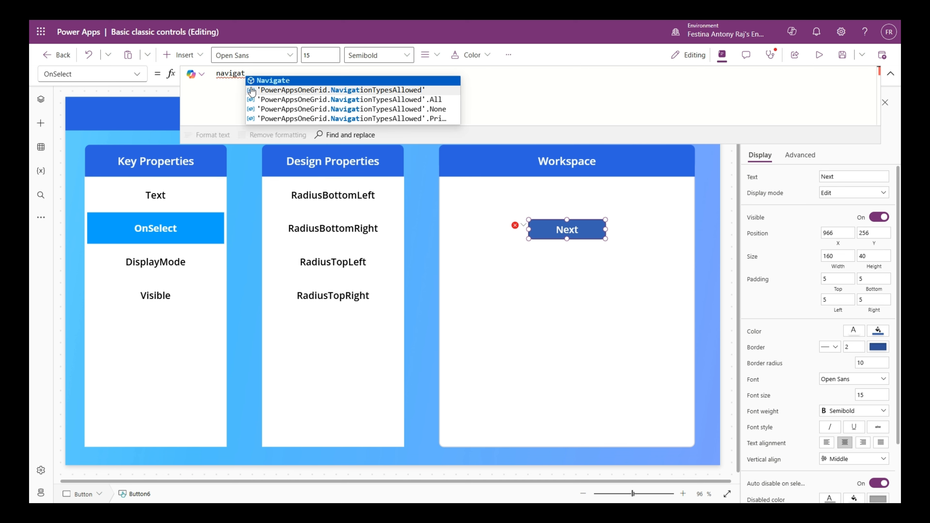
pyautogui.press('Tab')
pyautogui.write('(')
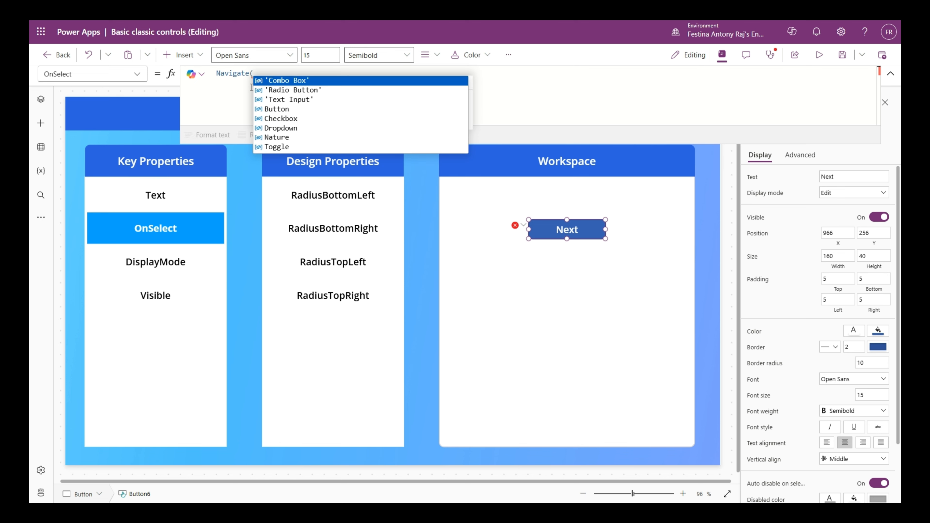
pyautogui.write('nature')
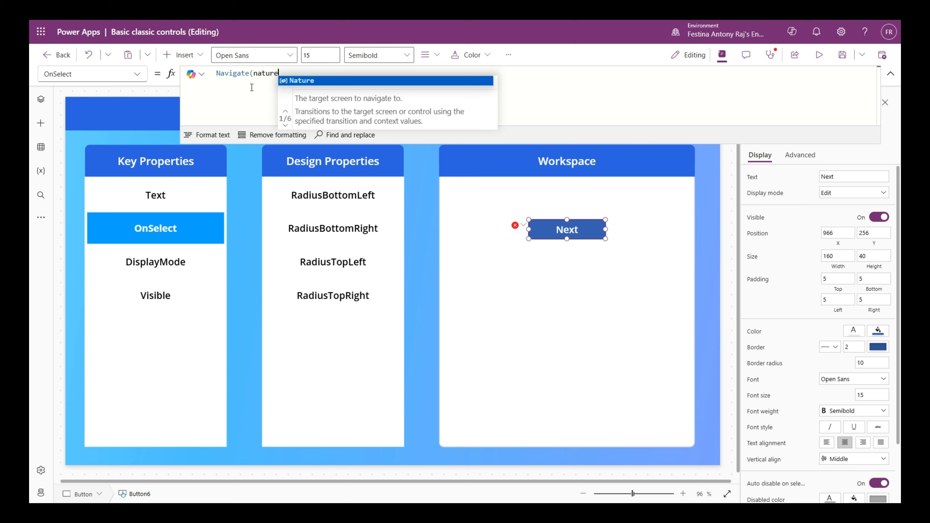
pyautogui.press('Tab')
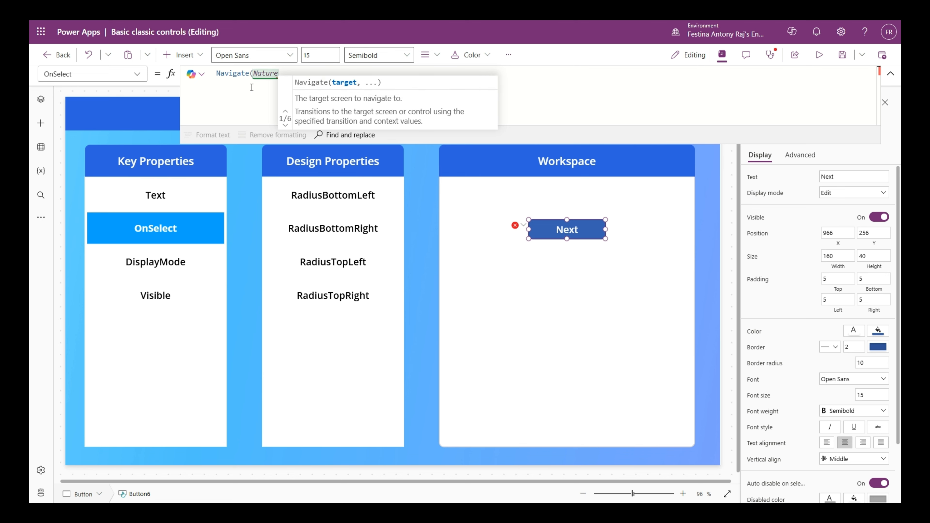
# Check the Nature screen in the app's screen list and complete the Navigate formula with ScreenTransition.Fade.
pyautogui.click(40, 99)
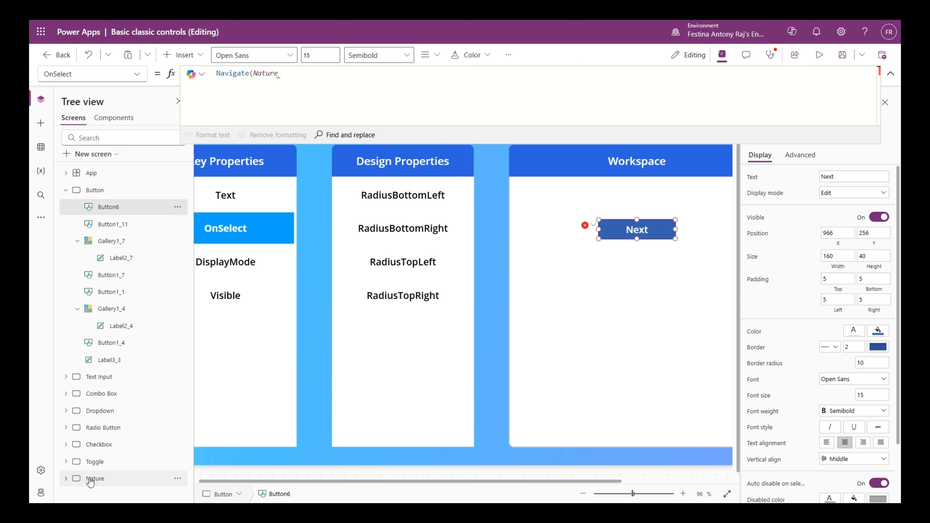
pyautogui.click(177, 101)
pyautogui.click(292, 82)
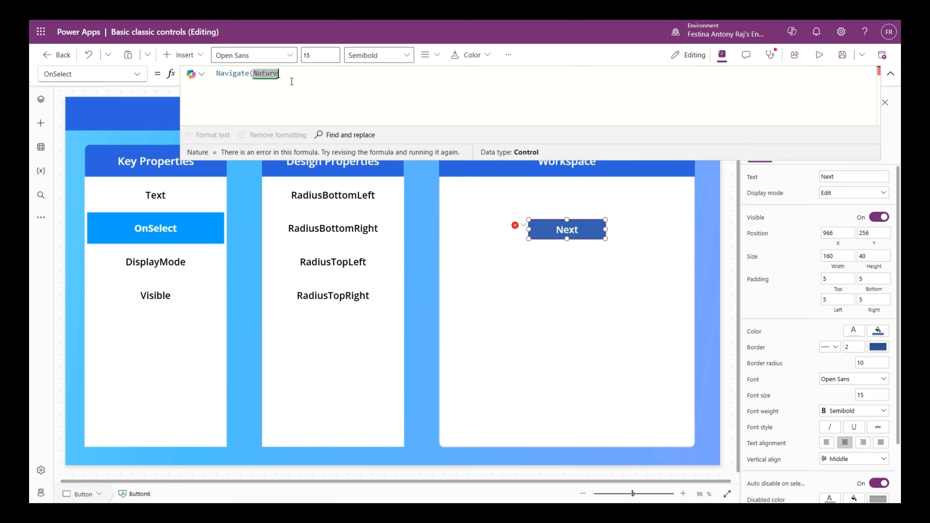
pyautogui.write(',')
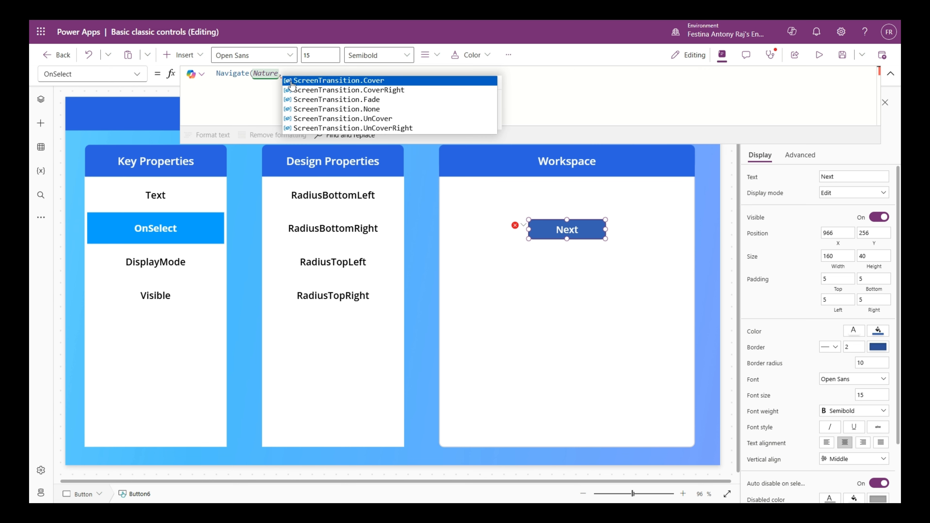
pyautogui.press('Down')
pyautogui.press('Down')
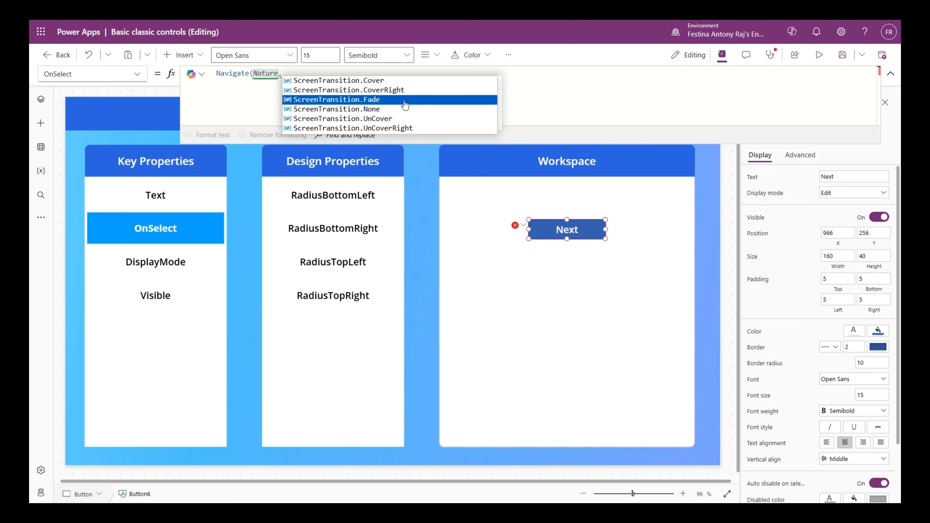
pyautogui.click(389, 99)
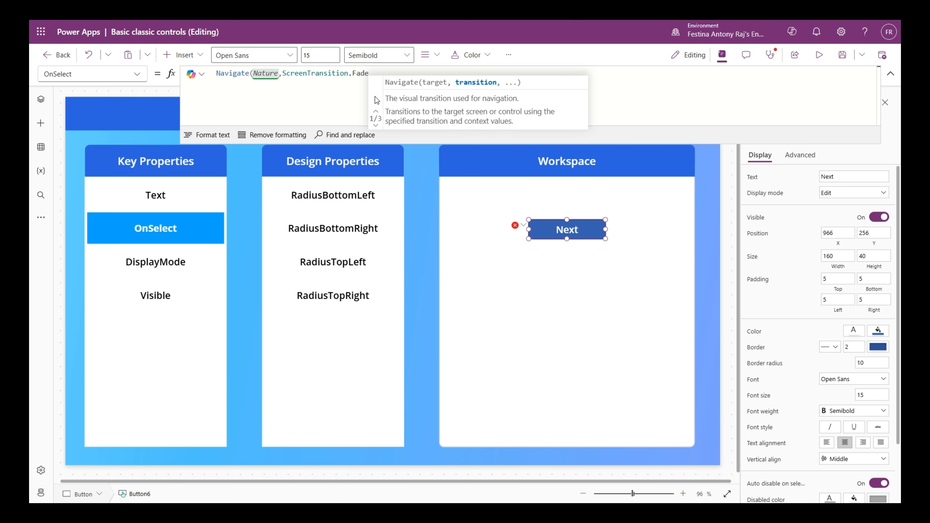
pyautogui.write(')')
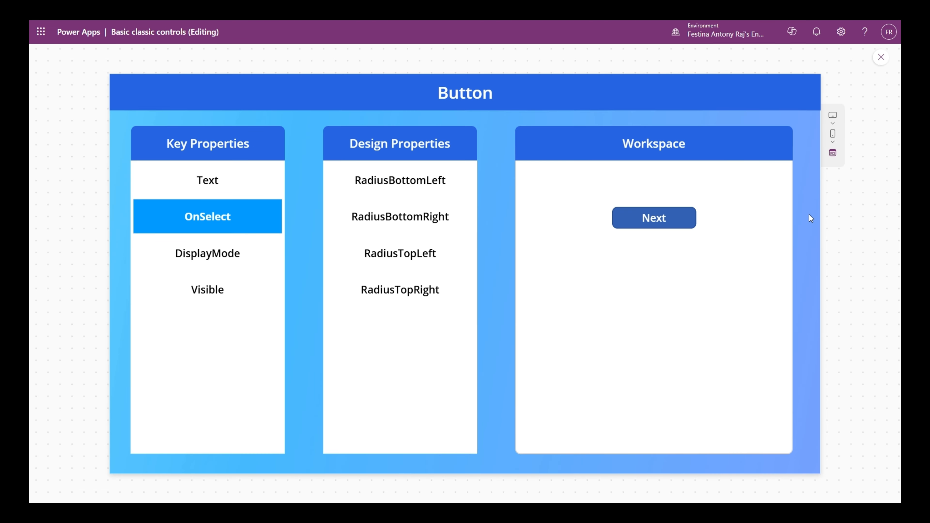
# Test the Next button in preview, return from the Nature screen with Go back, and exit the preview.
pyautogui.click(672, 221)
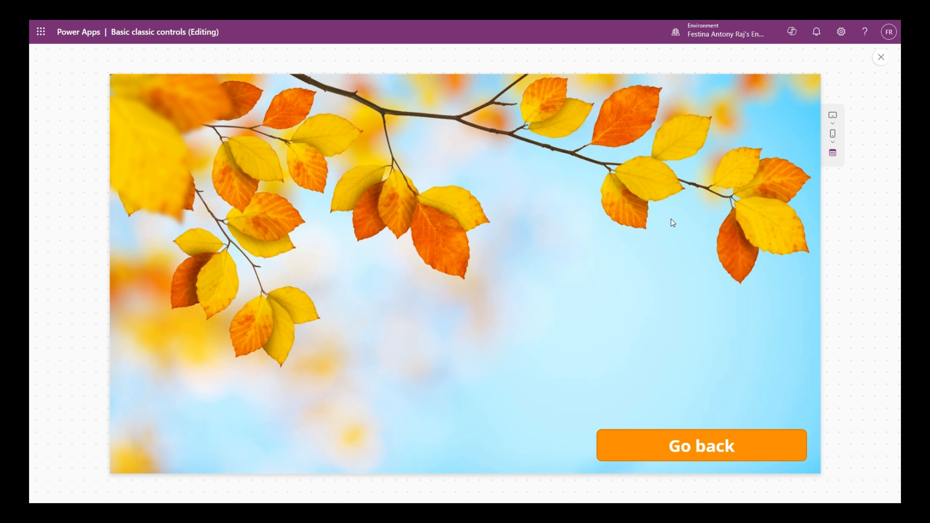
pyautogui.click(776, 449)
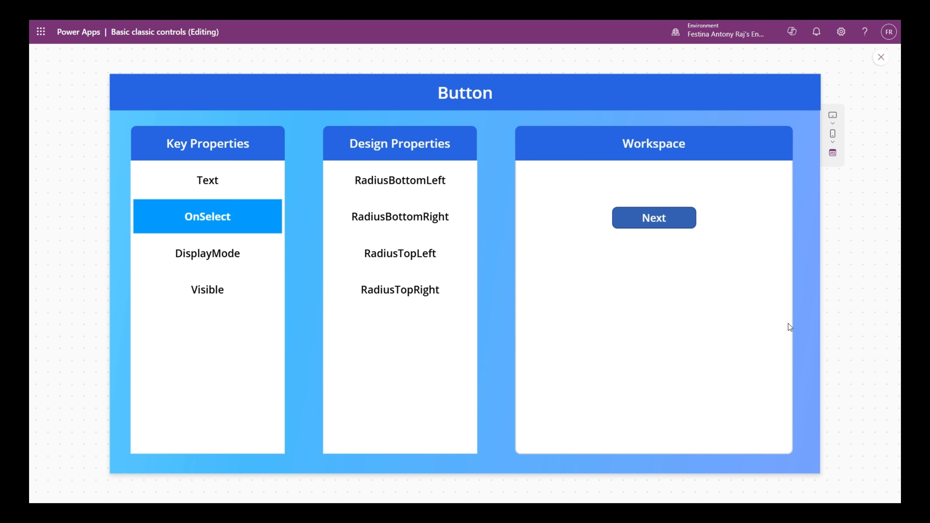
pyautogui.press('Escape')
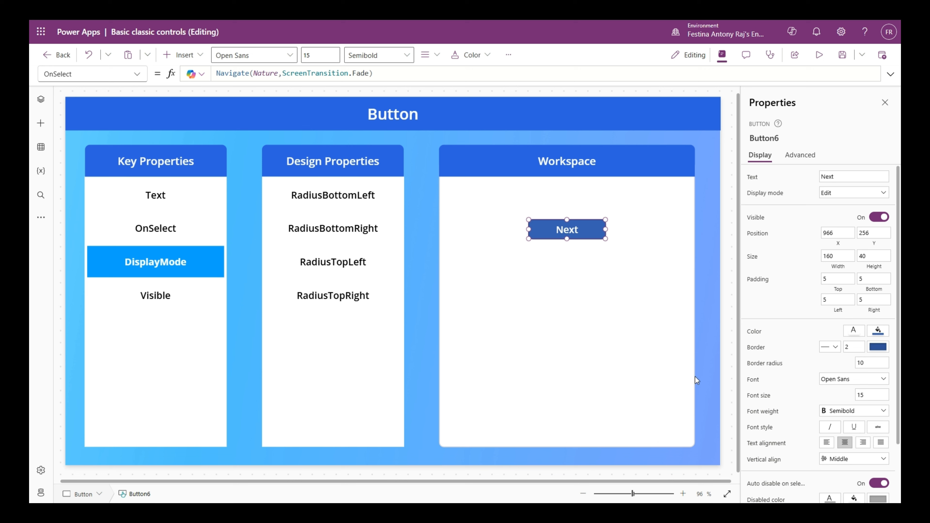
# Review the button's display mode options and change its text to Submit.
pyautogui.click(881, 197)
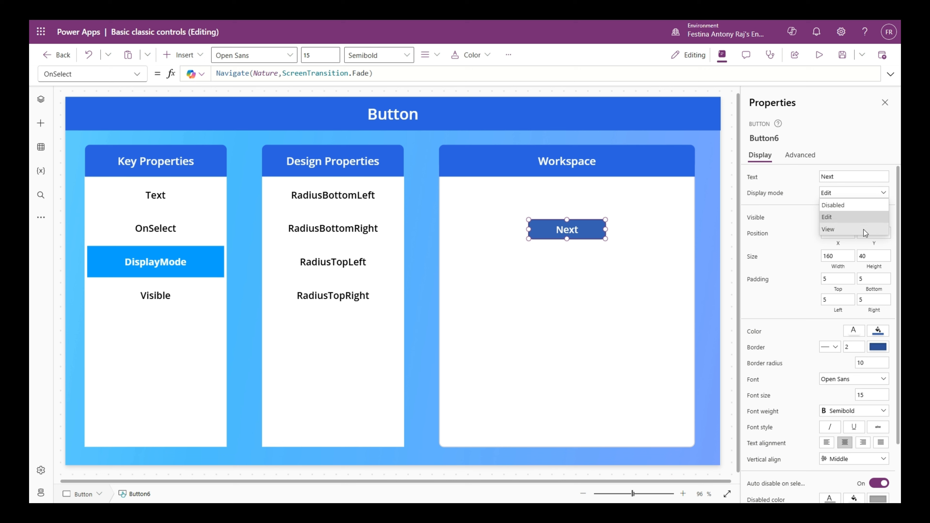
pyautogui.click(573, 319)
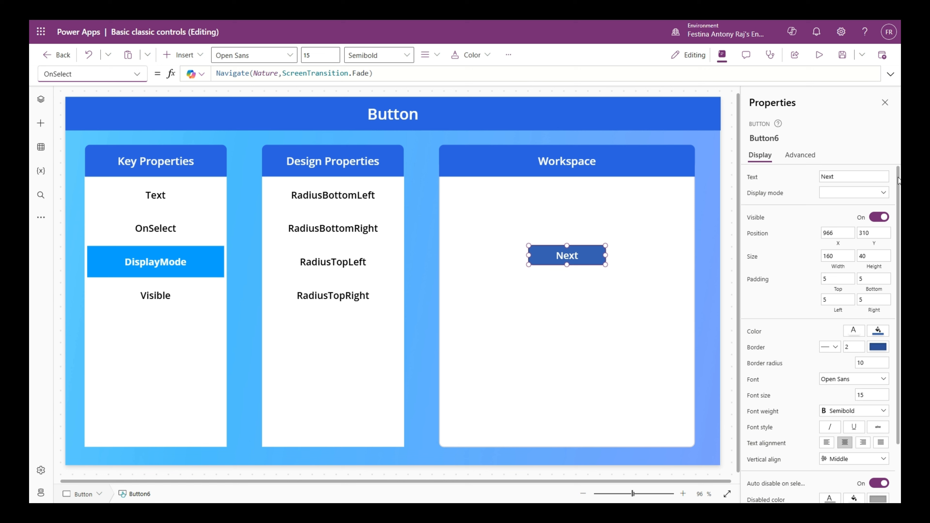
pyautogui.moveTo(878, 177); pyautogui.dragTo(718, 172)
pyautogui.press('BackSpace')
pyautogui.write('Submit')
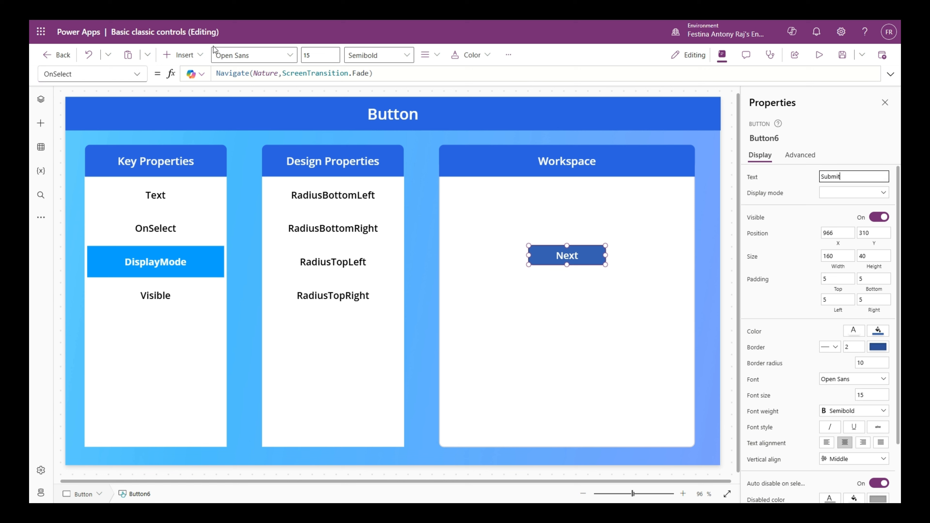
# Insert a text input above the Submit button in the workspace and clear its default text.
pyautogui.click(182, 54)
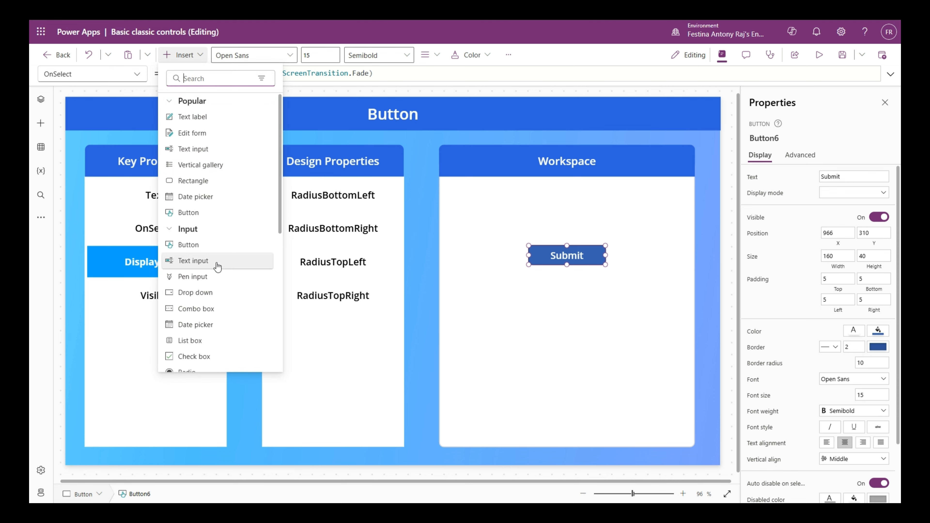
pyautogui.click(216, 262)
pyautogui.moveTo(425, 221); pyautogui.dragTo(584, 215)
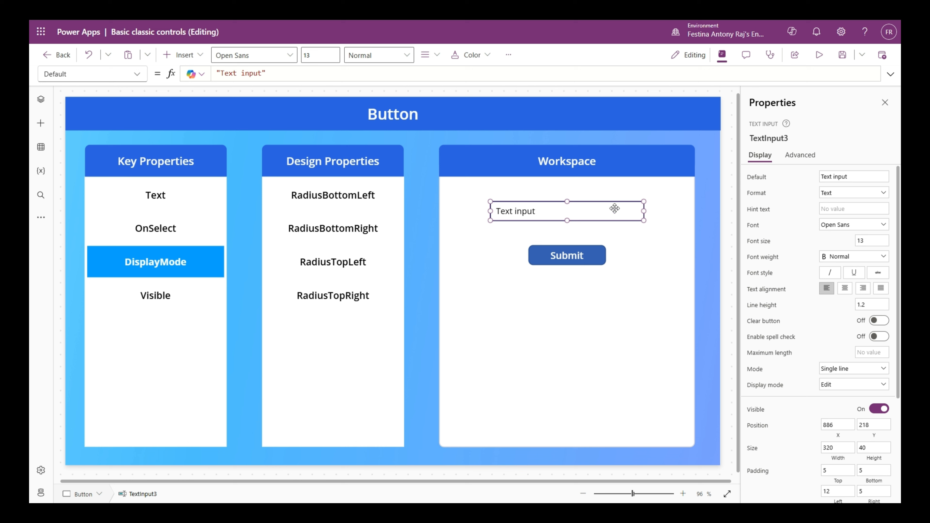
pyautogui.tripleClick(864, 178)
pyautogui.press('BackSpace')
# Replace the Submit button's DisplayMode formula with the opening of an If function.
pyautogui.click(559, 261)
pyautogui.click(136, 75)
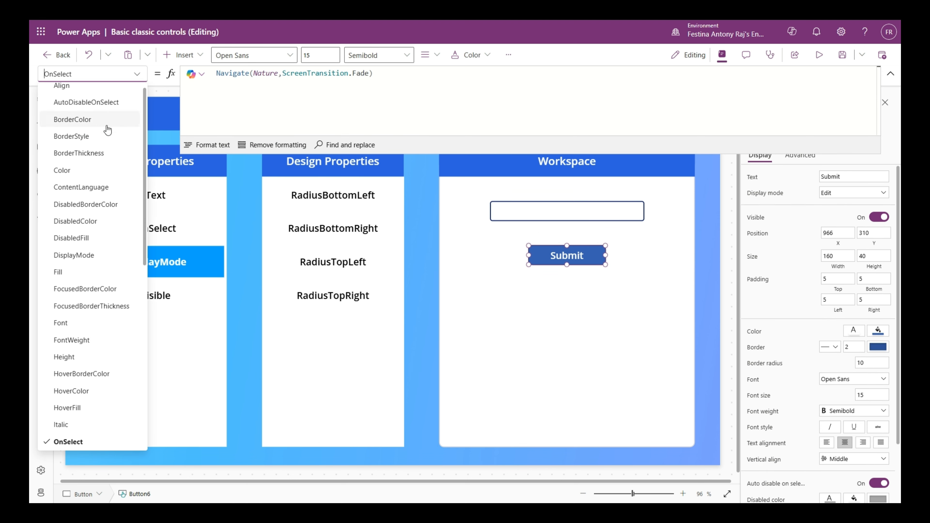
pyautogui.click(62, 259)
pyautogui.click(301, 81)
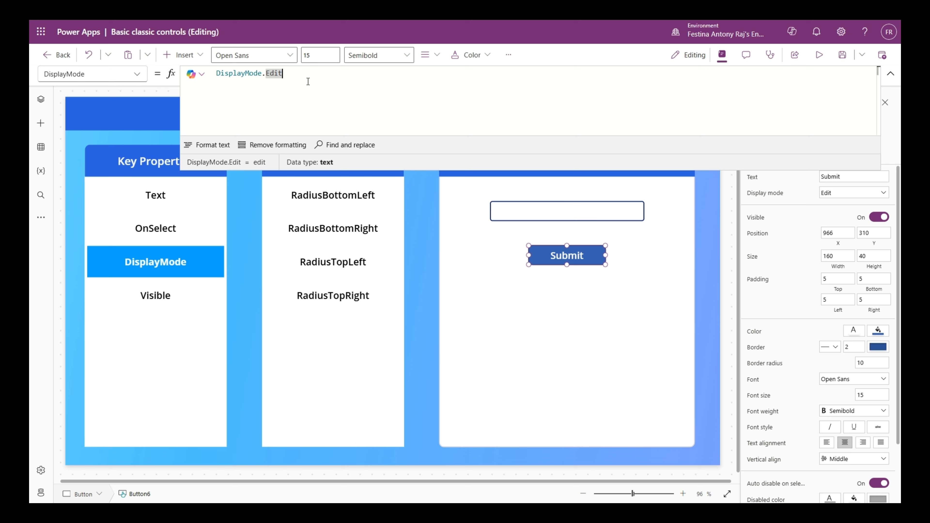
pyautogui.hotkey('ctrl', 'a')
pyautogui.press('BackSpace')
pyautogui.write('If(')
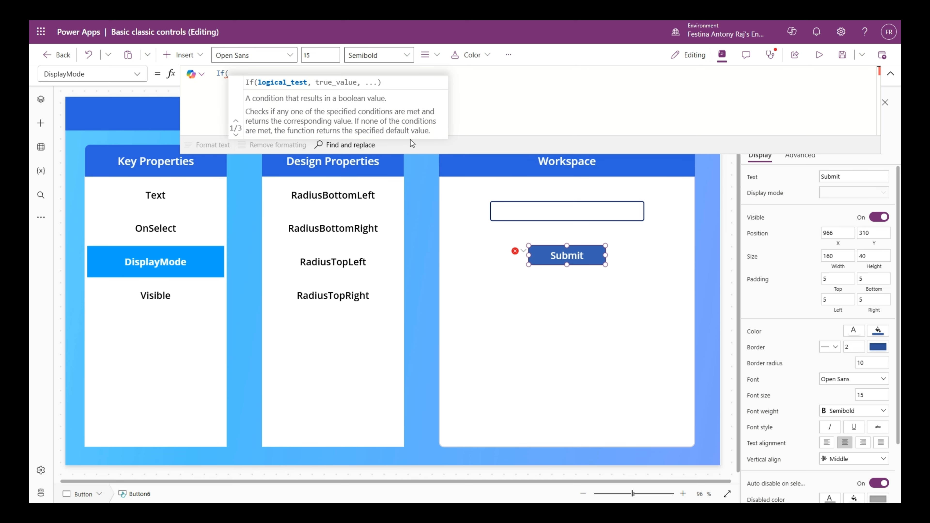
# Add IsBlank(TextInput3.Text) as the condition of the If function in the Submit button's DisplayMode formula.
pyautogui.write('IsBlank(')
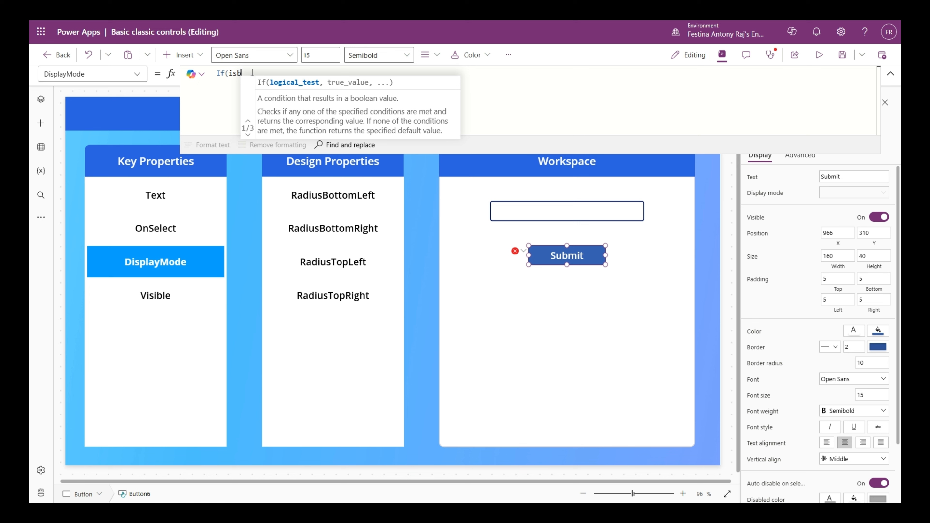
pyautogui.write(')')
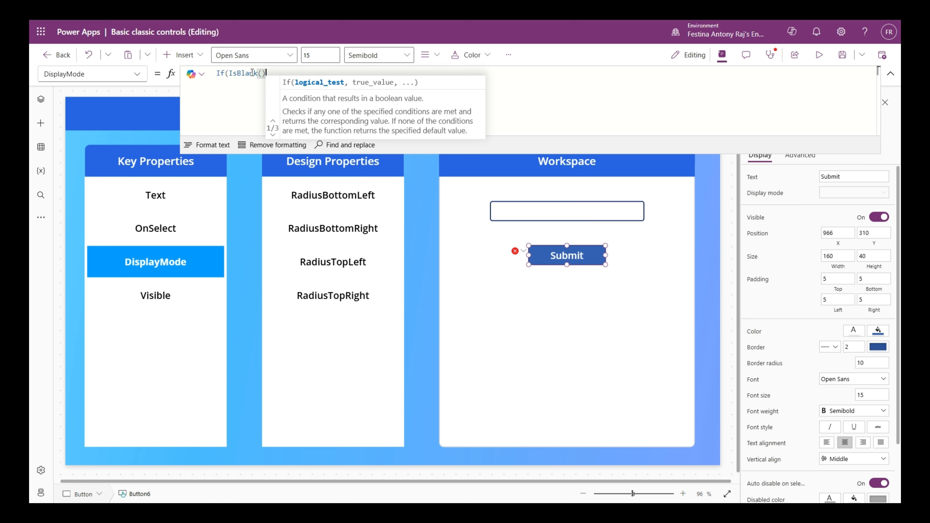
pyautogui.press('Left')
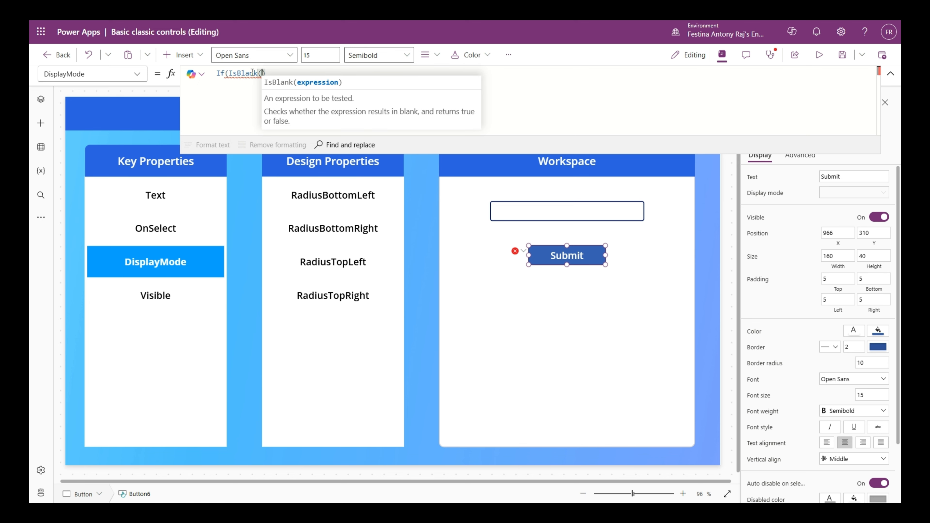
pyautogui.write('text')
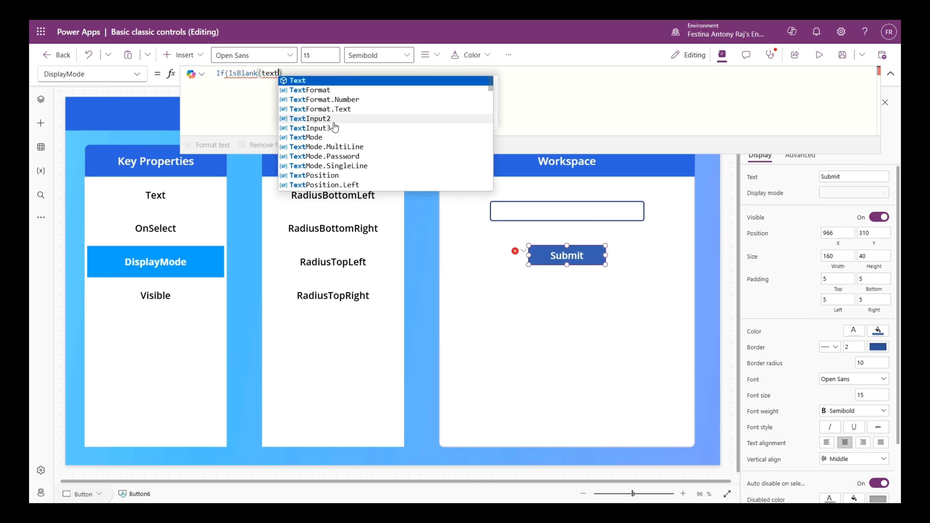
pyautogui.click(337, 128)
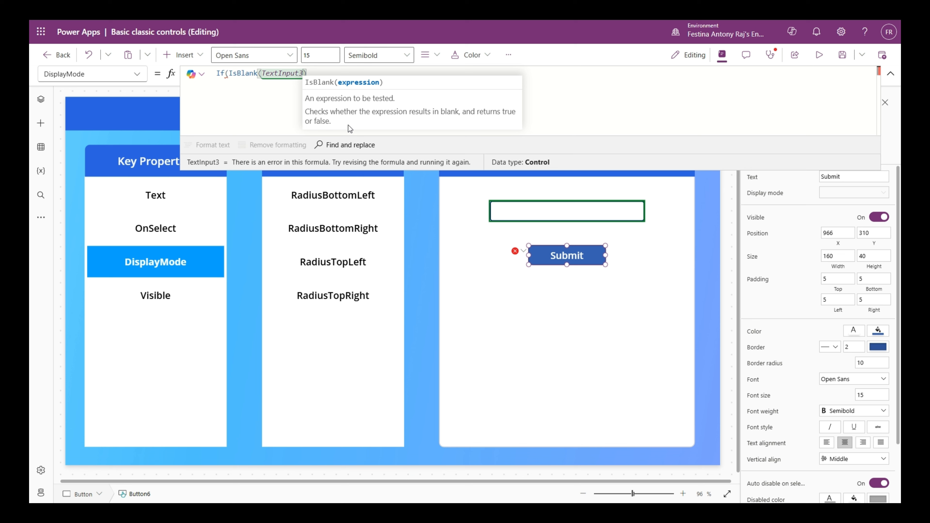
pyautogui.write('.')
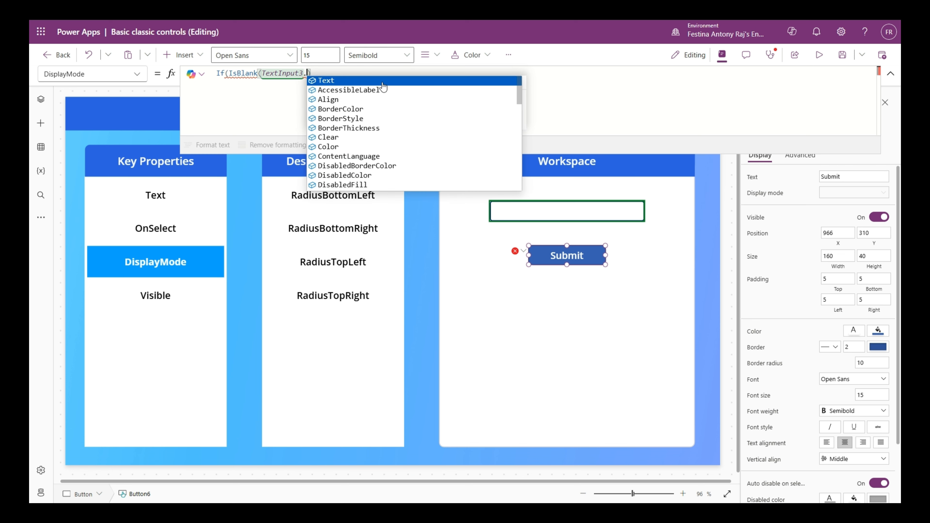
pyautogui.click(386, 83)
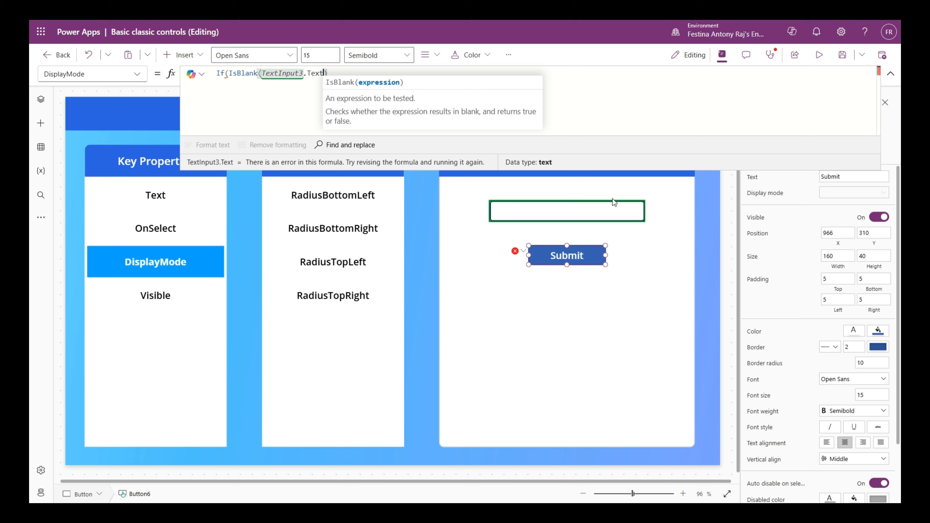
pyautogui.write(')')
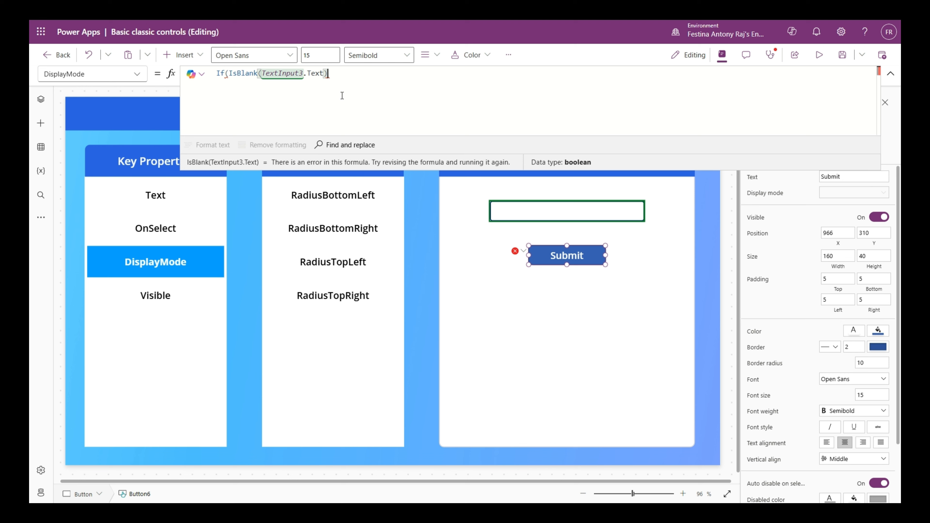
# Complete the If formula with DisplayMode.Disabled for a blank input and DisplayMode.Edit otherwise.
pyautogui.write(',dis')
pyautogui.press('Down')
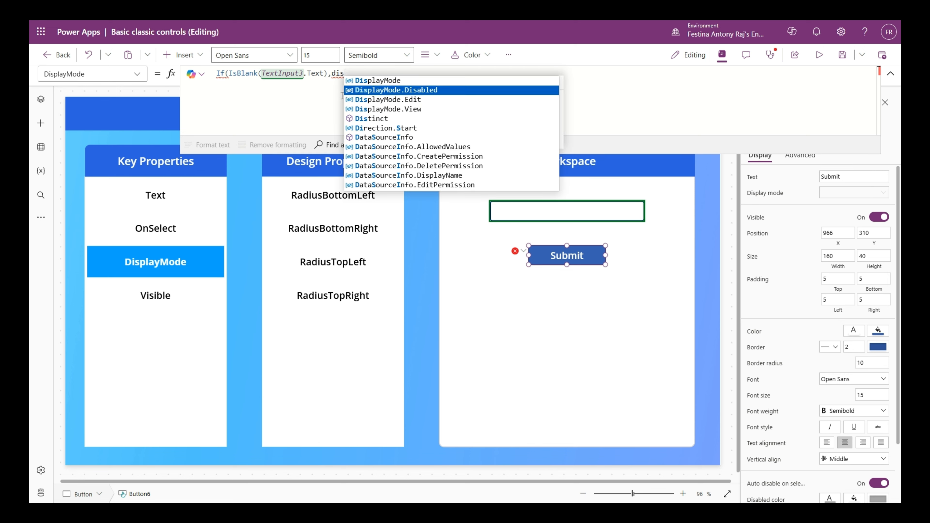
pyautogui.press('Tab')
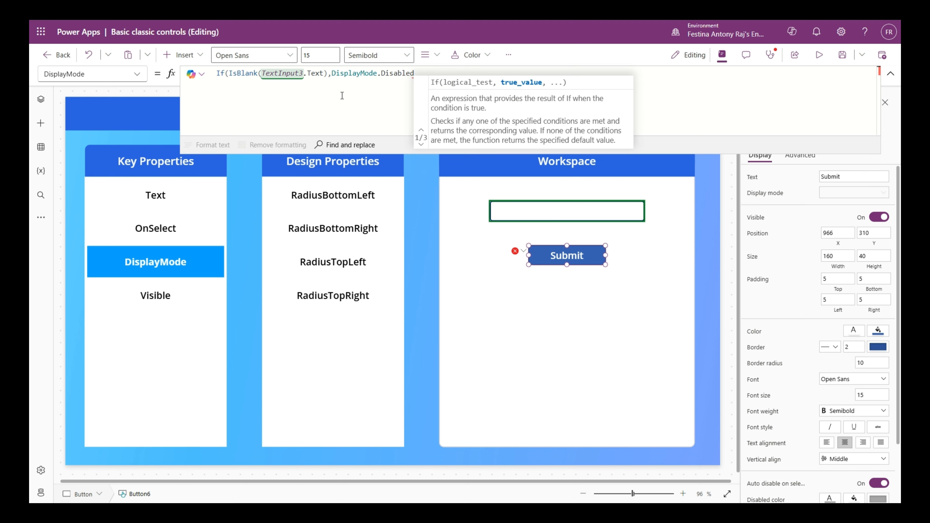
pyautogui.write(',displ')
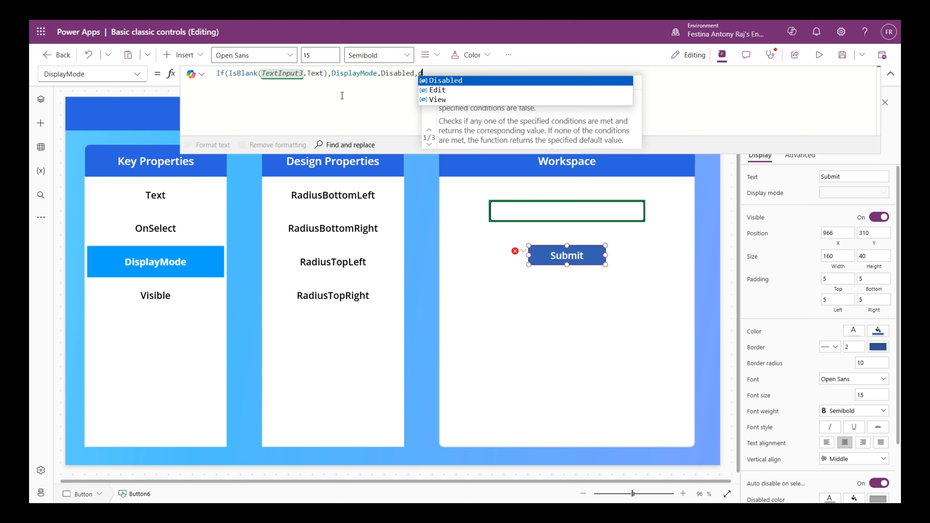
pyautogui.press('Down')
pyautogui.press('Down')
pyautogui.press('Tab')
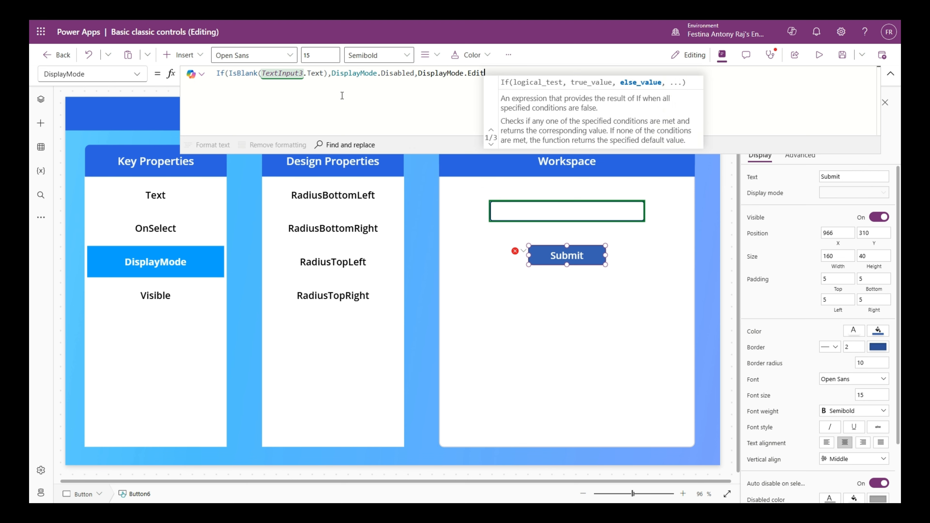
pyautogui.write(')')
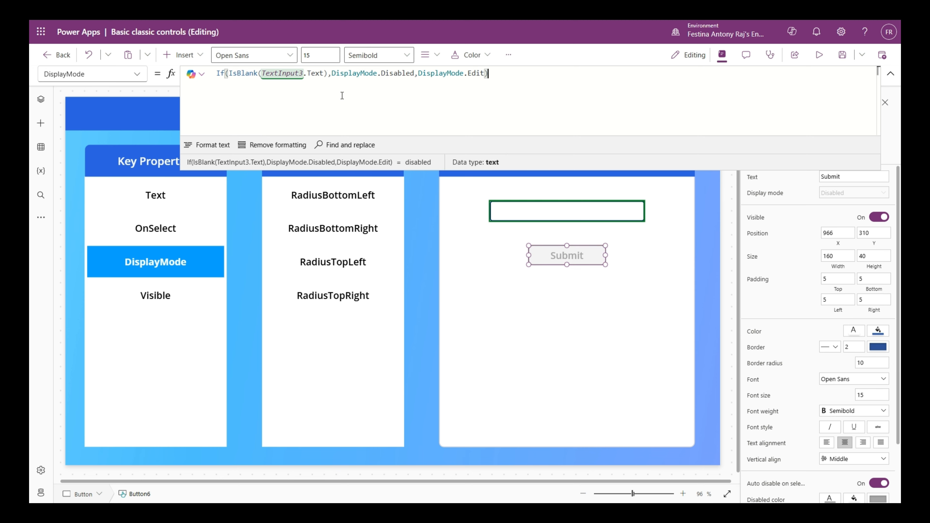
# Test the Submit button in preview by entering 123123 in the text input and clearing it, and exit the preview.
pyautogui.press('F5')
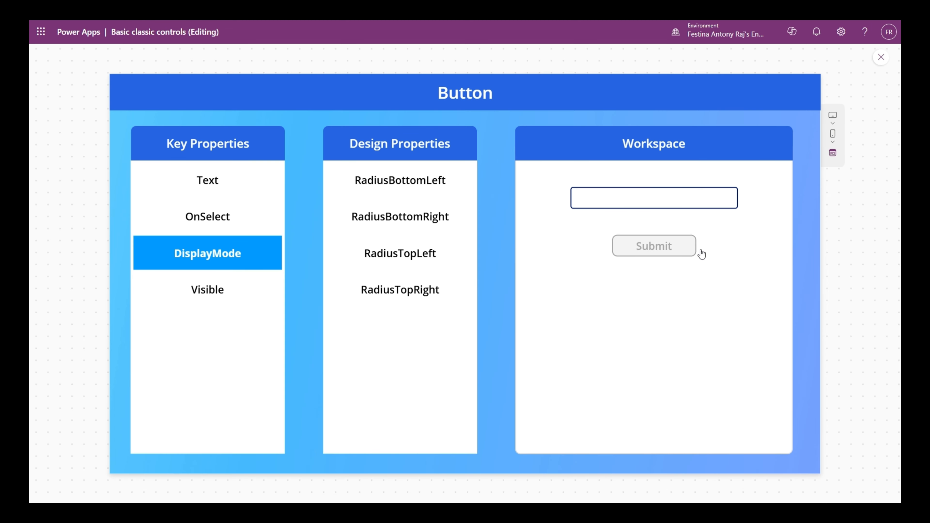
pyautogui.click(676, 202)
pyautogui.write('123123')
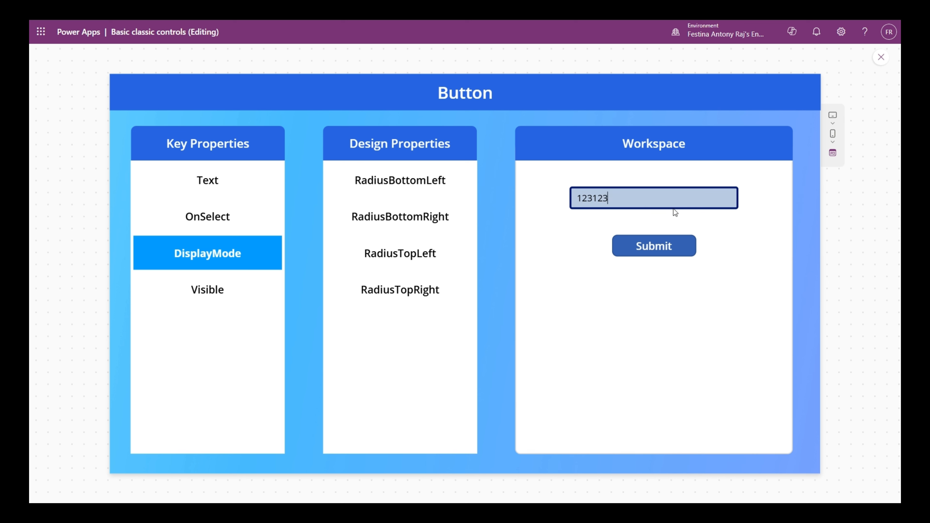
pyautogui.moveTo(652, 199); pyautogui.dragTo(494, 198)
pyautogui.press('BackSpace')
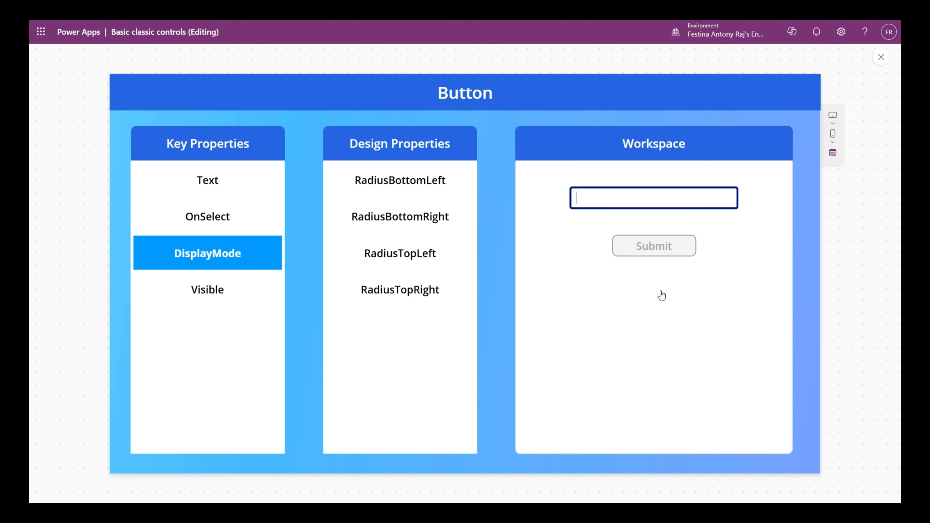
pyautogui.click(881, 58)
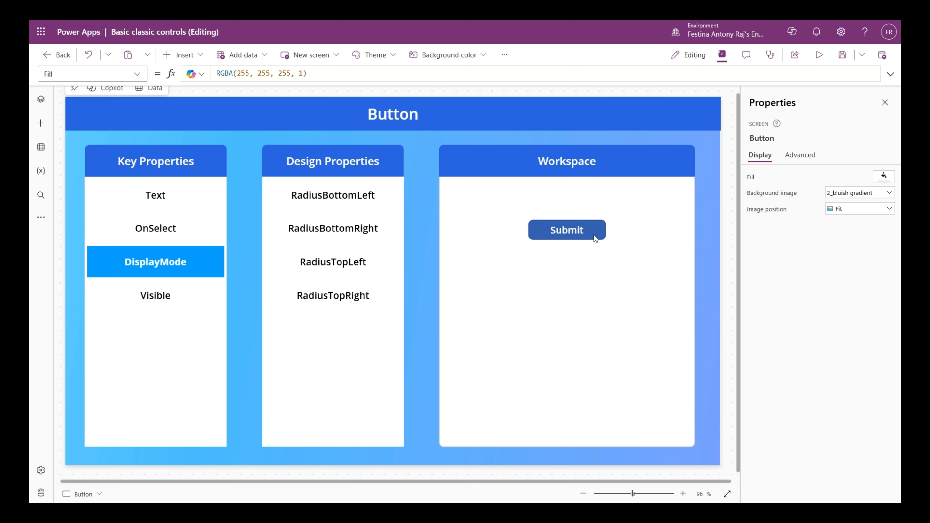
# Highlight Visible in the key properties list and switch the Submit button's visibility off.
pyautogui.click(194, 300)
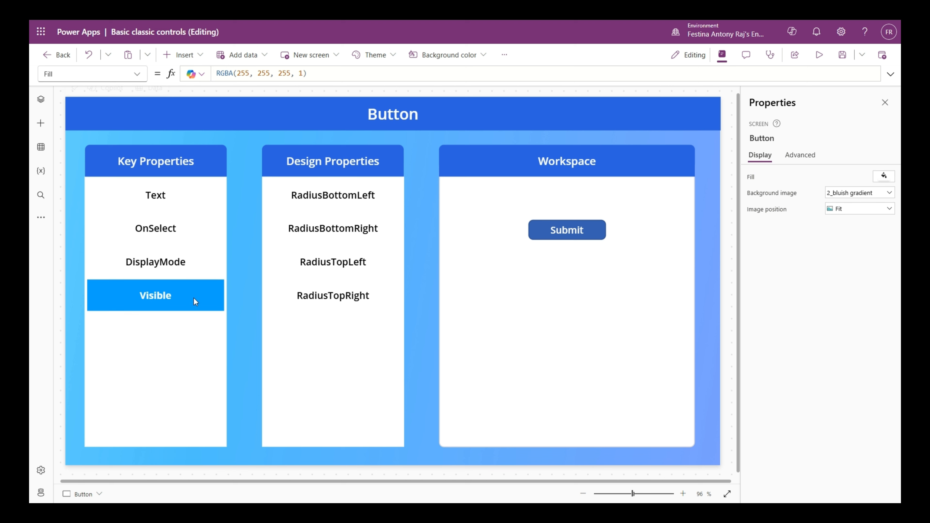
pyautogui.click(556, 230)
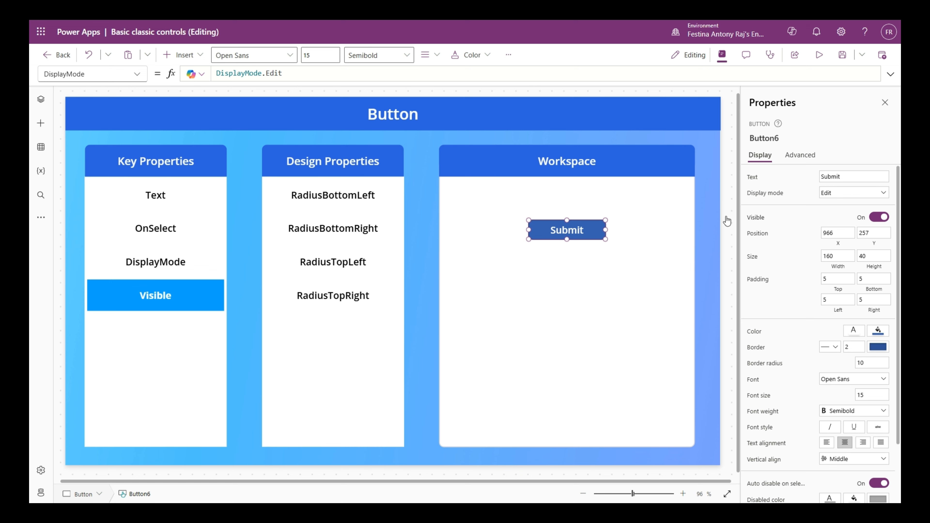
pyautogui.click(883, 218)
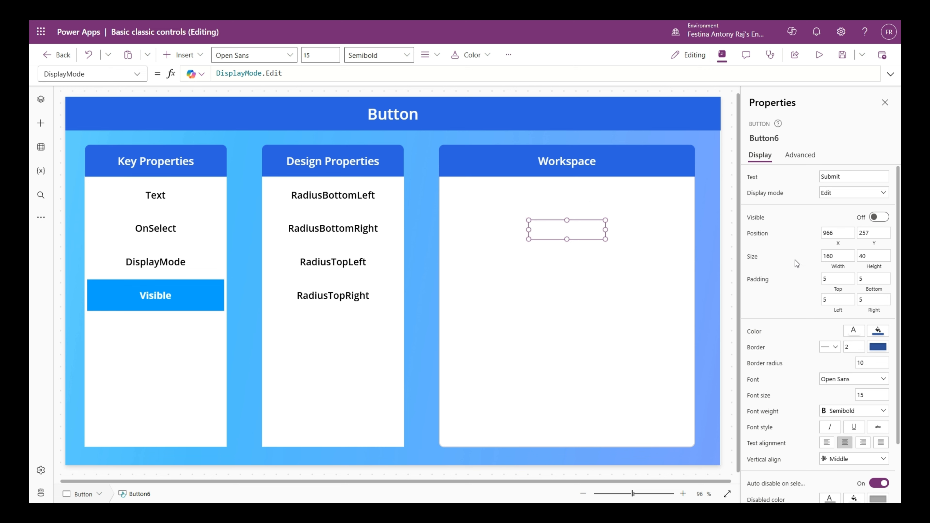
# Show the Submit button's Visible property formula and switch its visibility back on.
pyautogui.click(136, 74)
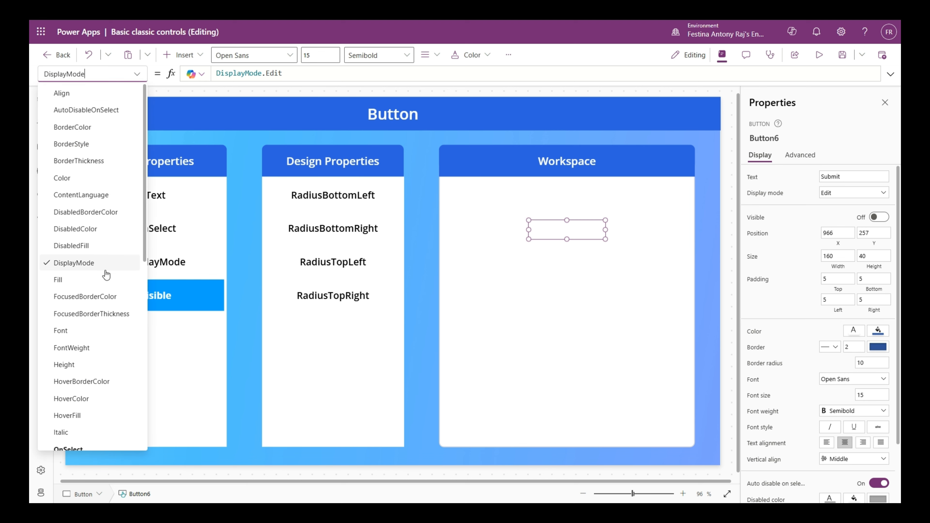
pyautogui.scroll(-5, 127, 326)
pyautogui.scroll(-5, 127, 326)
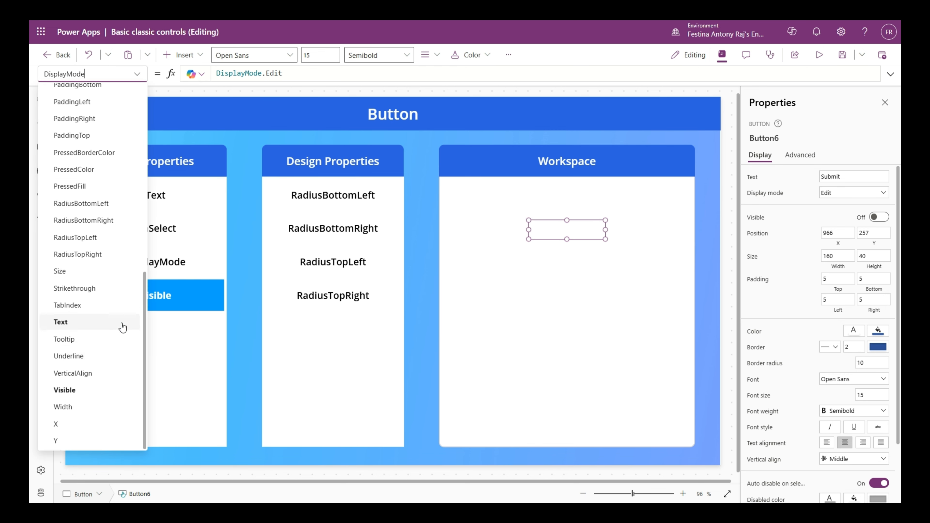
pyautogui.click(118, 389)
pyautogui.moveTo(292, 80); pyautogui.dragTo(330, 155)
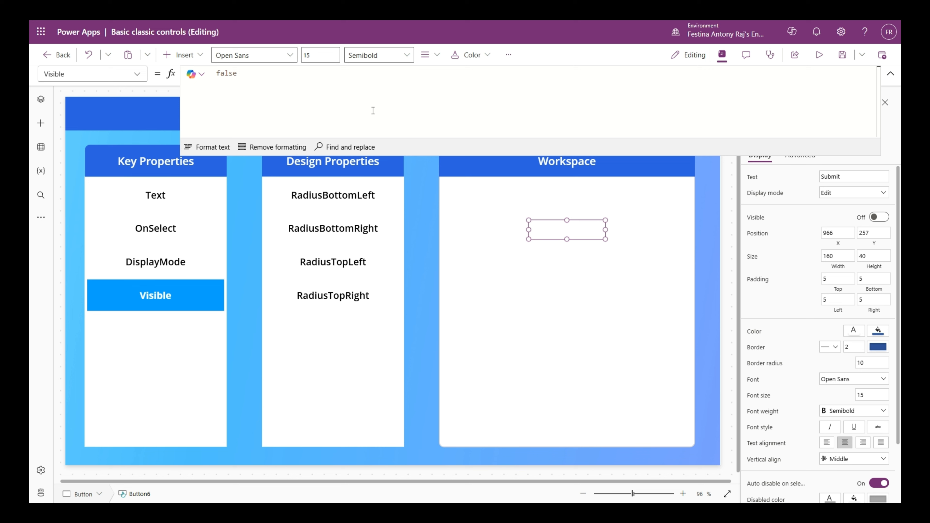
pyautogui.click(879, 217)
pyautogui.click(879, 217)
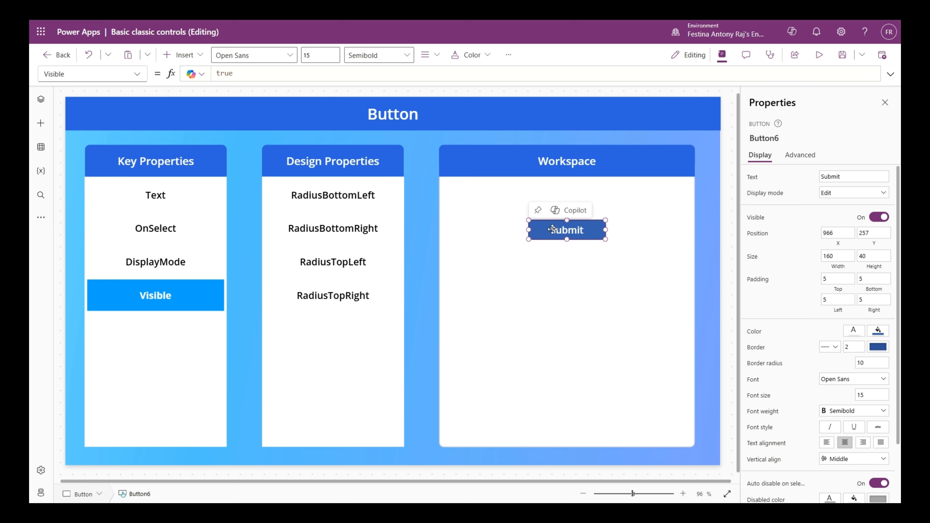
# Move the Submit button to about X 920, Y 245 and enlarge it to about 227 by 88.
pyautogui.click(543, 227)
pyautogui.moveTo(542, 228); pyautogui.dragTo(520, 222)
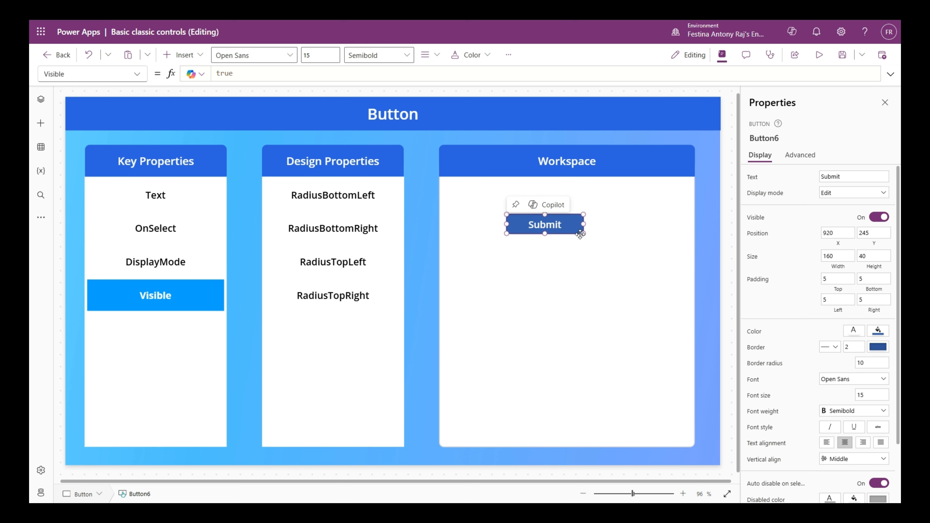
pyautogui.moveTo(584, 234); pyautogui.dragTo(616, 257)
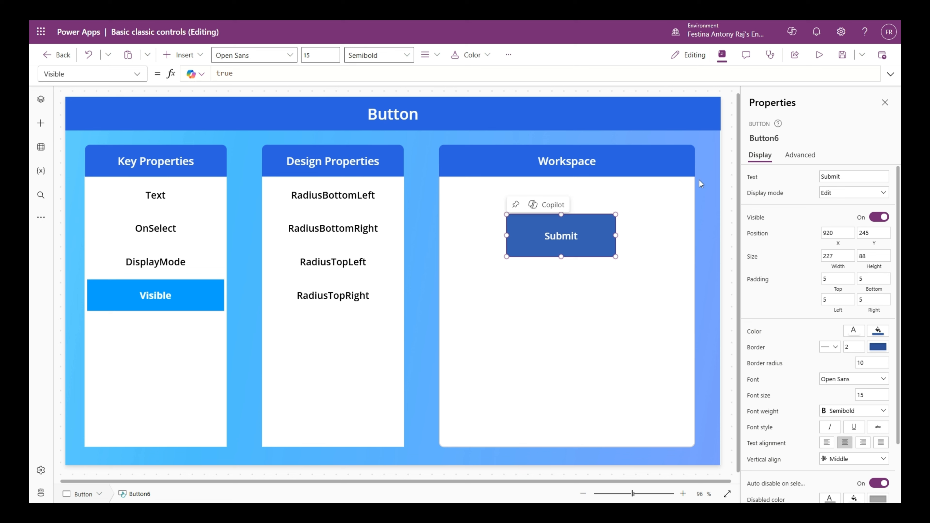
# Search the Submit button's advanced properties for radius, keeping the button selected.
pyautogui.click(799, 156)
pyautogui.click(792, 179)
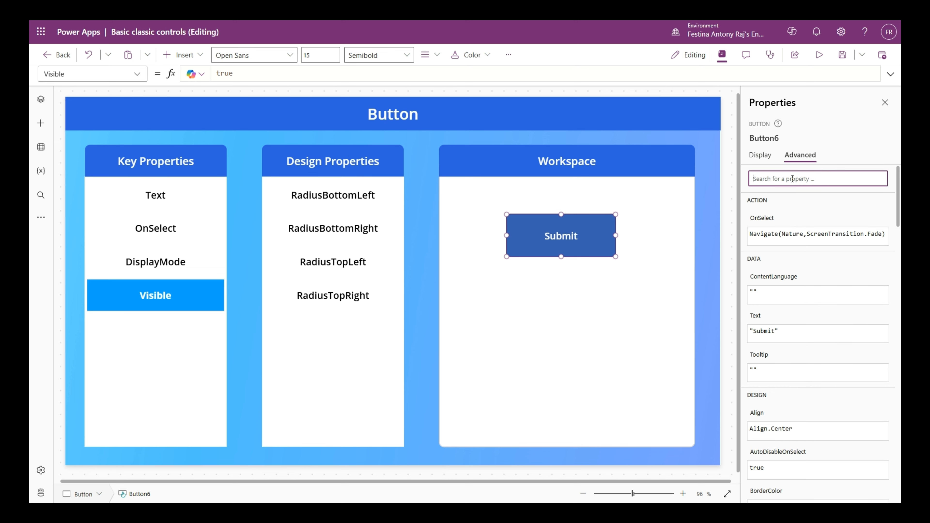
pyautogui.write('radius')
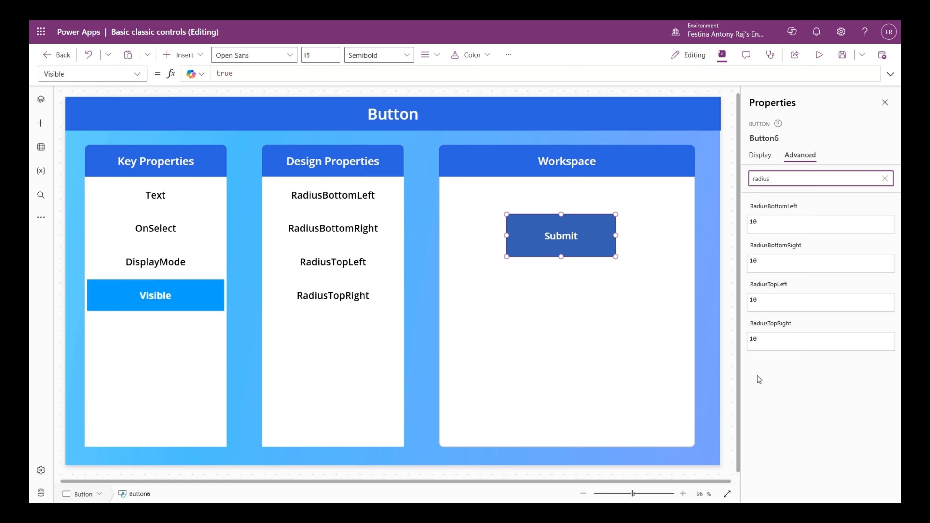
pyautogui.click(727, 240)
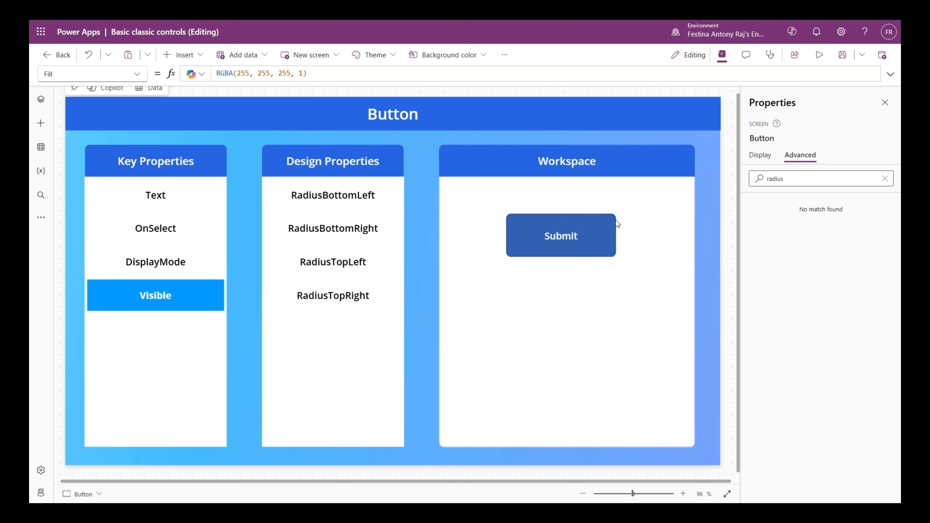
pyautogui.click(592, 240)
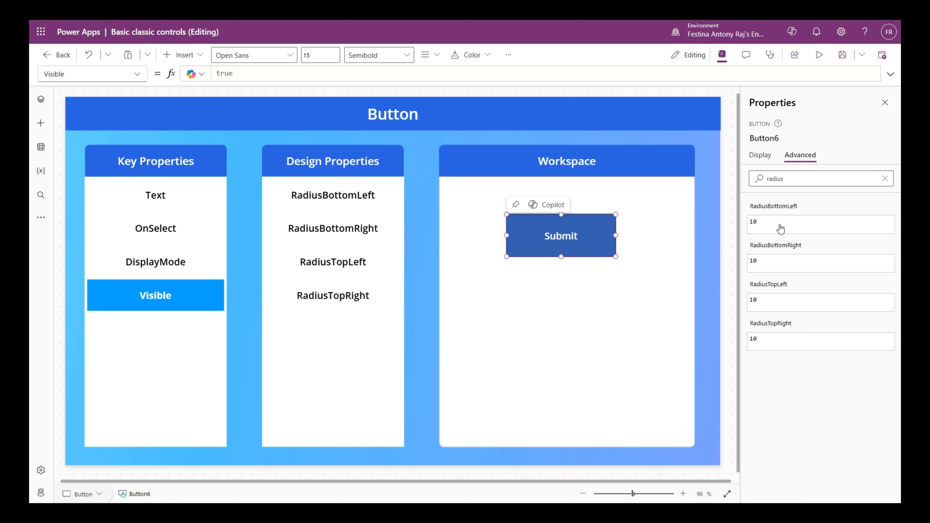
# Set the Submit button's RadiusBottomLeft to 35.
pyautogui.click(778, 220)
pyautogui.press('BackSpace')
pyautogui.press('BackSpace')
pyautogui.write('35')
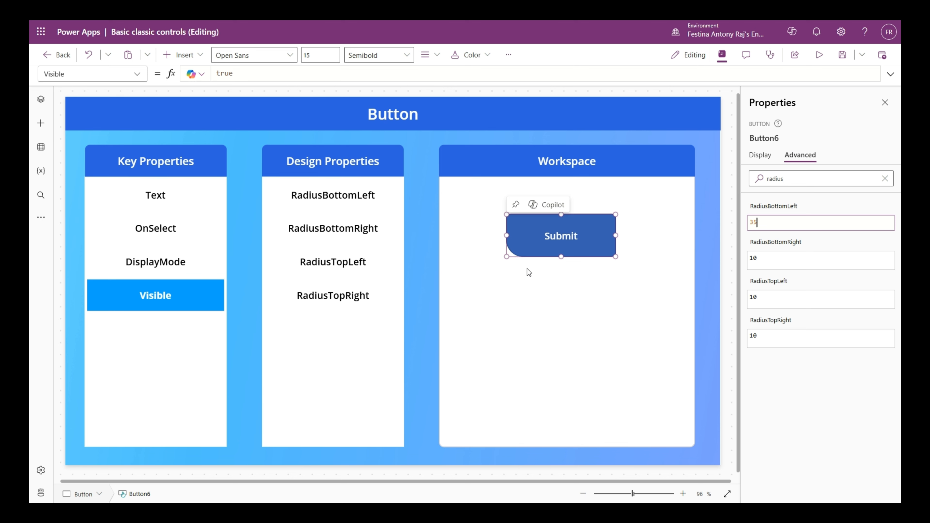
# Set the Submit button's RadiusBottomRight to Self.RadiusBottomLeft.
pyautogui.click(790, 263)
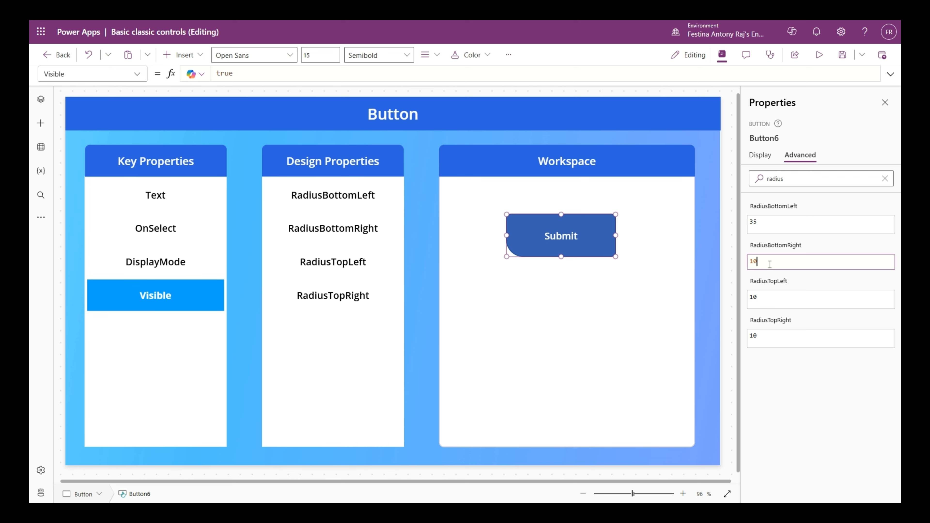
pyautogui.press('BackSpace')
pyautogui.press('BackSpace')
pyautogui.write('self.')
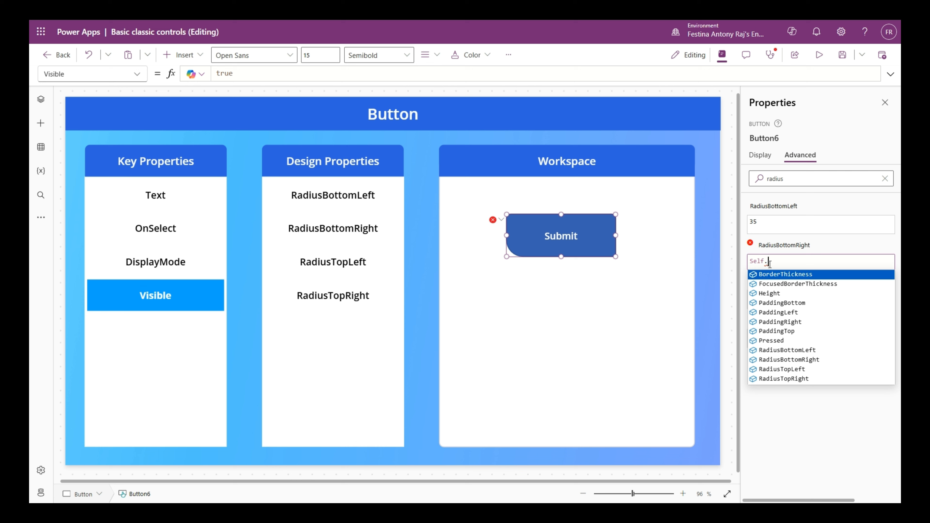
pyautogui.write('radiu')
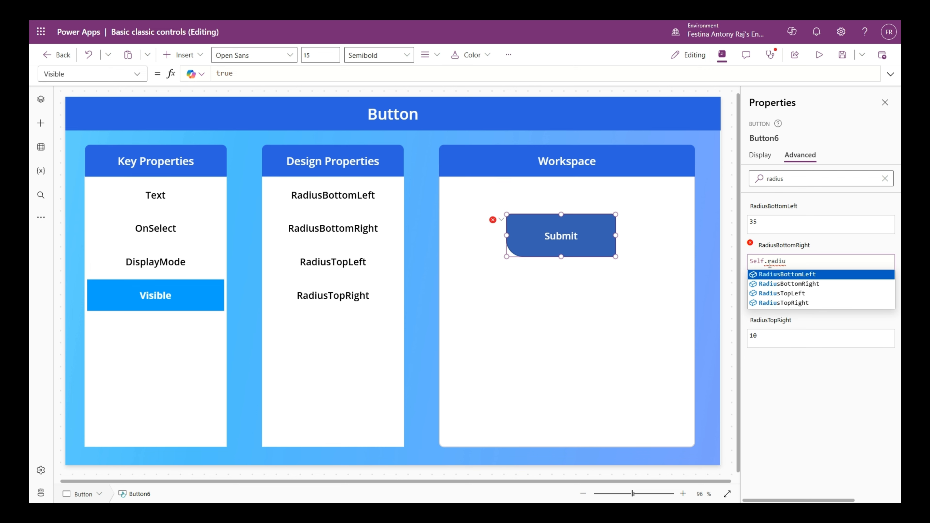
pyautogui.press('Tab')
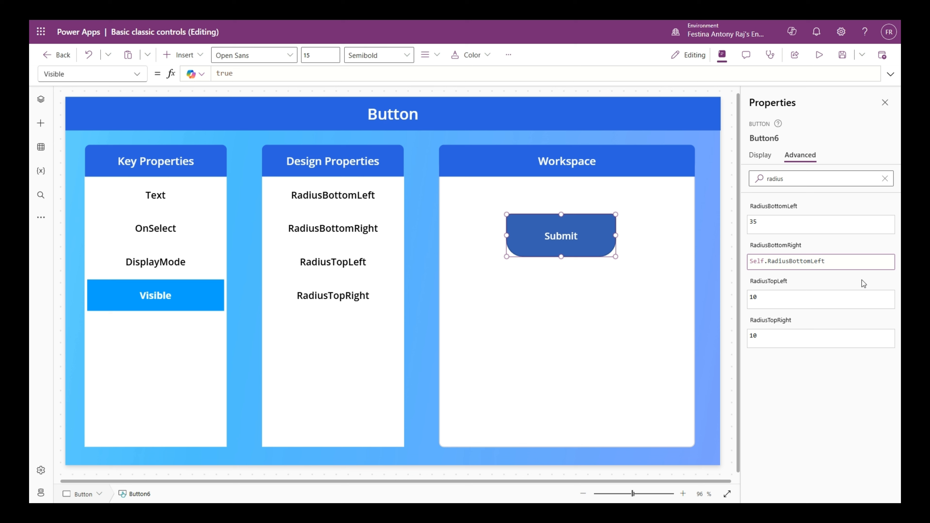
# Copy the Self.RadiusBottomLeft formula into the Submit button's RadiusTopLeft and RadiusTopRight properties.
pyautogui.moveTo(847, 266); pyautogui.dragTo(719, 265)
pyautogui.hotkey('ctrl', 'c')
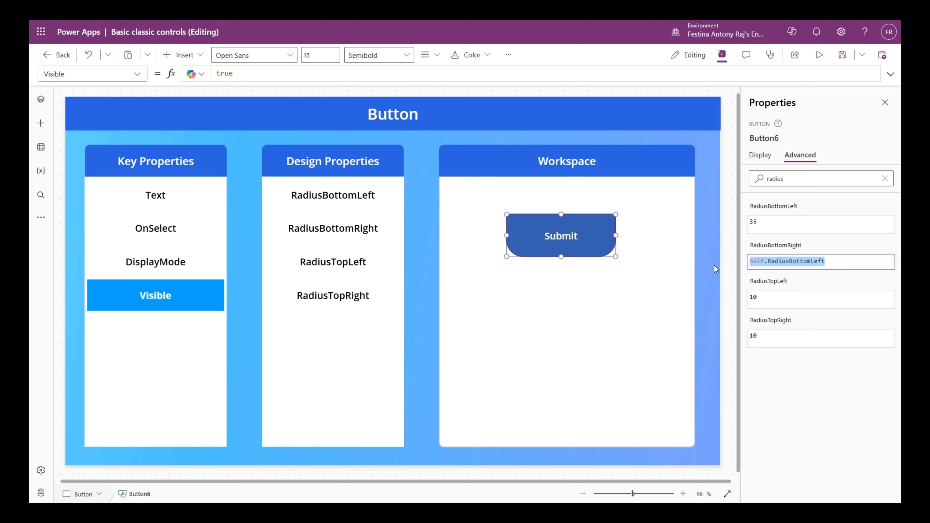
pyautogui.click(769, 303)
pyautogui.hotkey('ctrl', 'v')
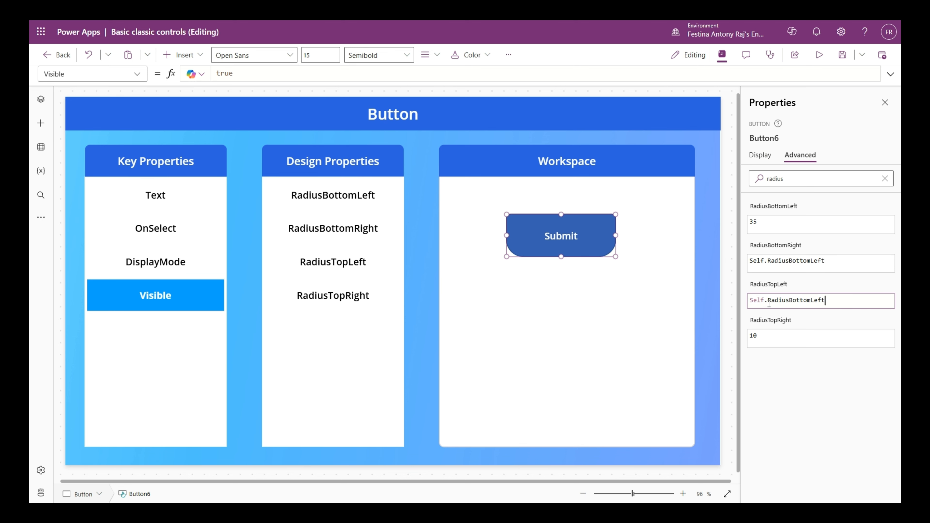
pyautogui.click(779, 341)
pyautogui.press('BackSpace')
pyautogui.hotkey('ctrl', 'v')
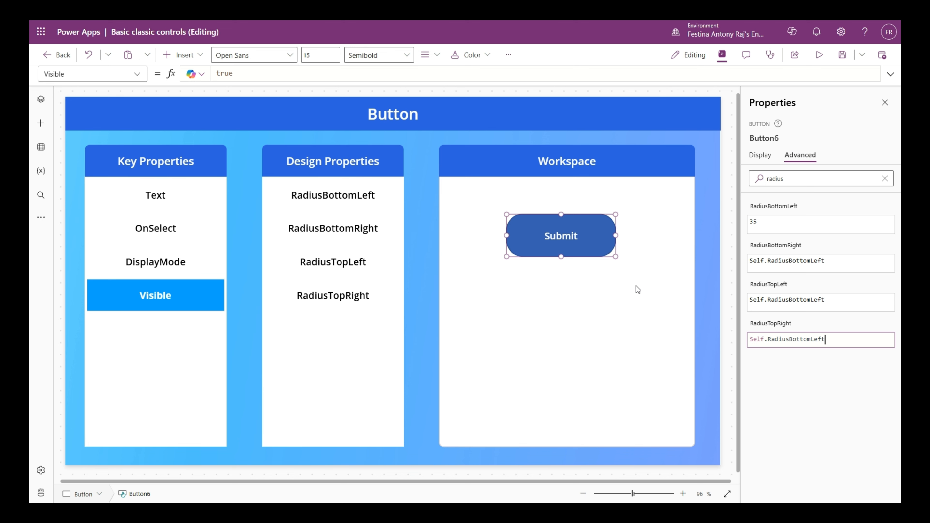
# Change the Submit button's RadiusBottomLeft to 60 so that all four linked corners follow it.
pyautogui.click(767, 221)
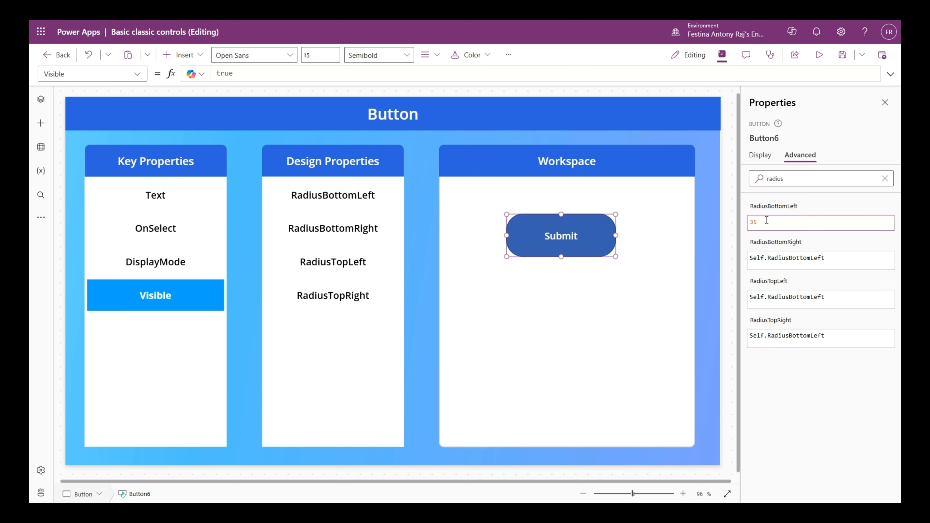
pyautogui.press('BackSpace')
pyautogui.press('BackSpace')
pyautogui.write('60')
pyautogui.click(768, 391)
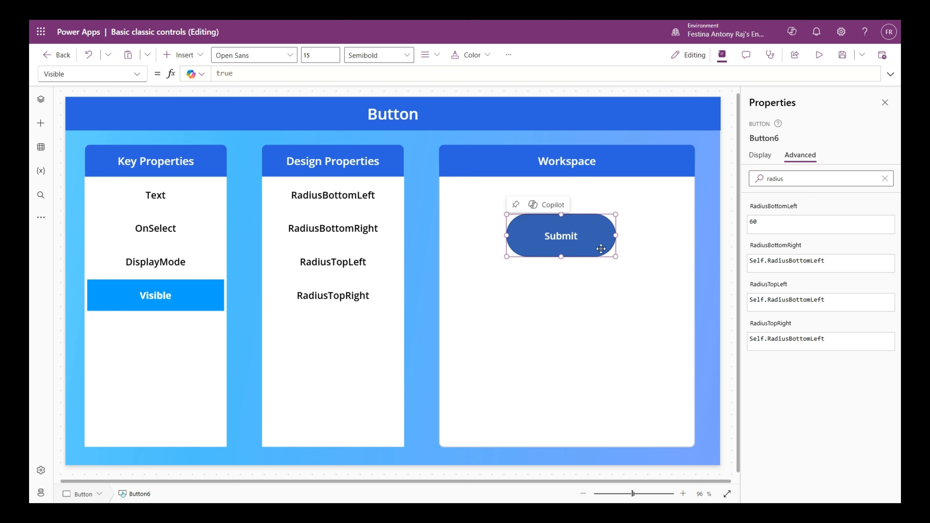
# Set the Submit button's Fill property to Color.Purple.
pyautogui.click(135, 75)
pyautogui.scroll(5, 106, 237)
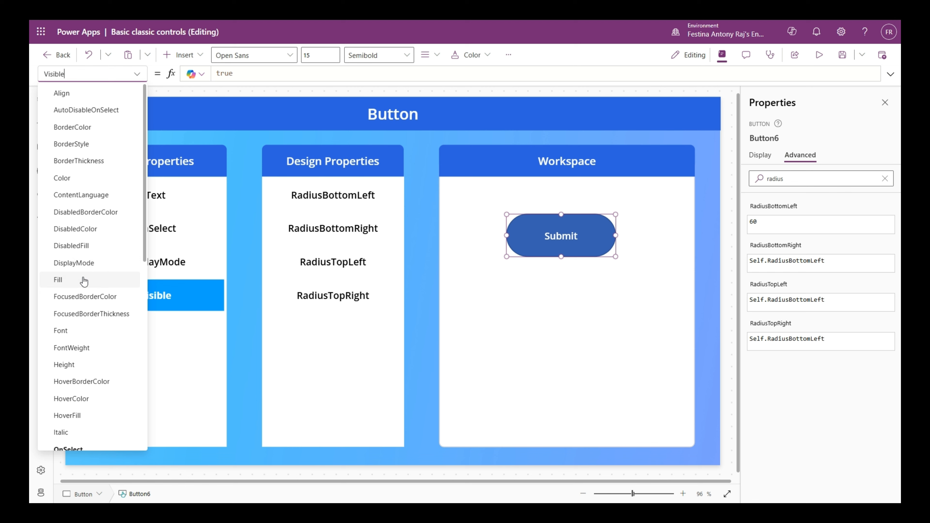
pyautogui.click(110, 280)
pyautogui.click(257, 75)
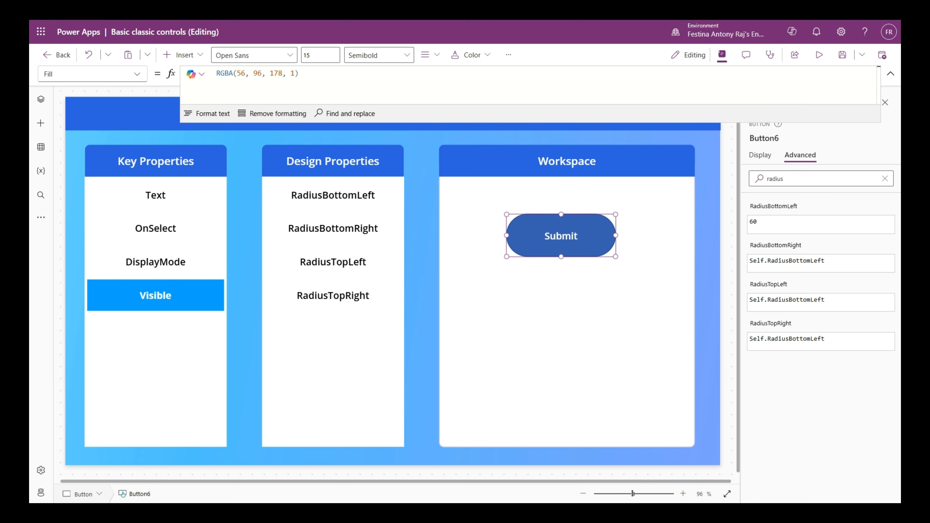
pyautogui.hotkey('ctrl', 'a')
pyautogui.press('BackSpace')
pyautogui.write('purp')
pyautogui.press('Tab')
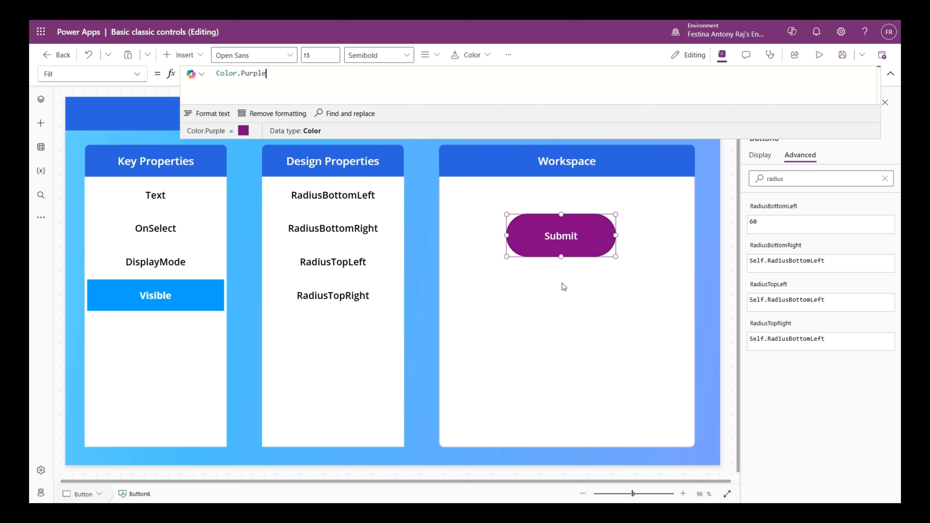
# Set the Submit button's HoverFill property to Color.Green.
pyautogui.click(137, 74)
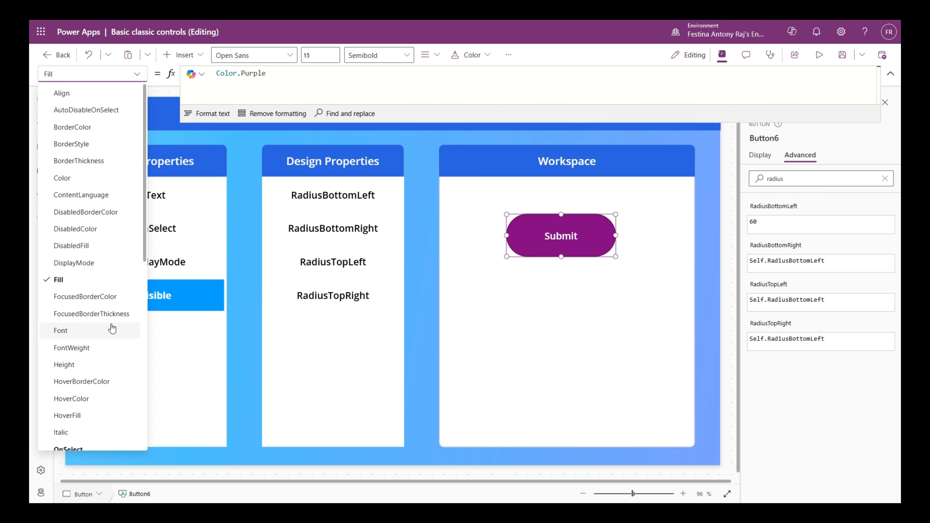
pyautogui.scroll(-5, 110, 305)
pyautogui.scroll(3, 110, 305)
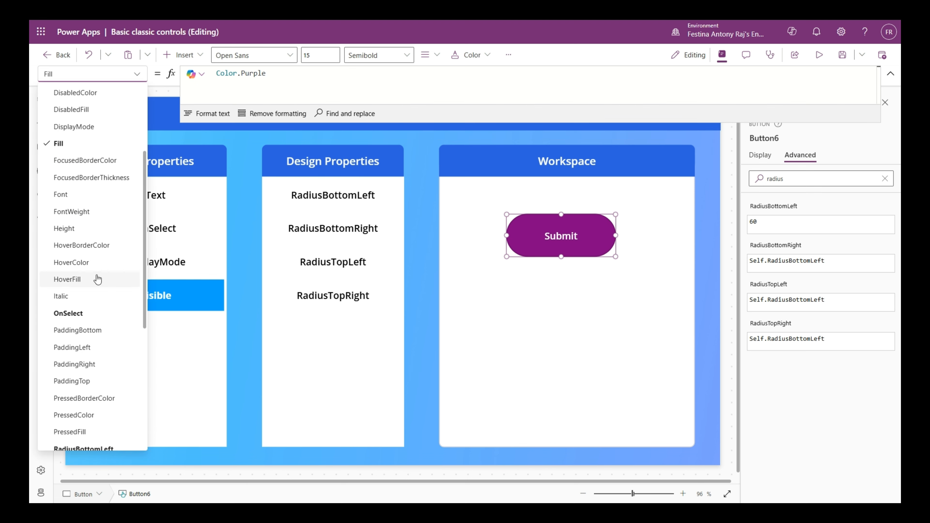
pyautogui.click(99, 278)
pyautogui.moveTo(372, 76); pyautogui.dragTo(172, 74)
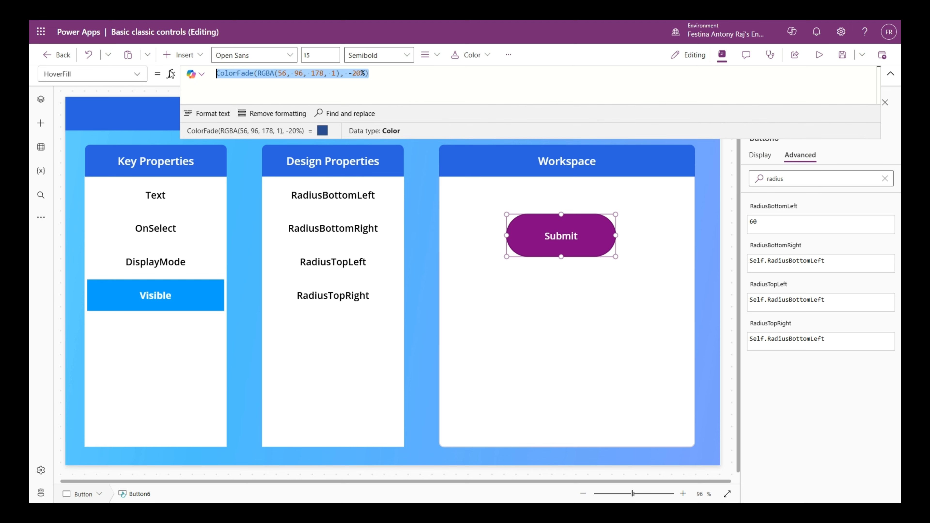
pyautogui.write('green')
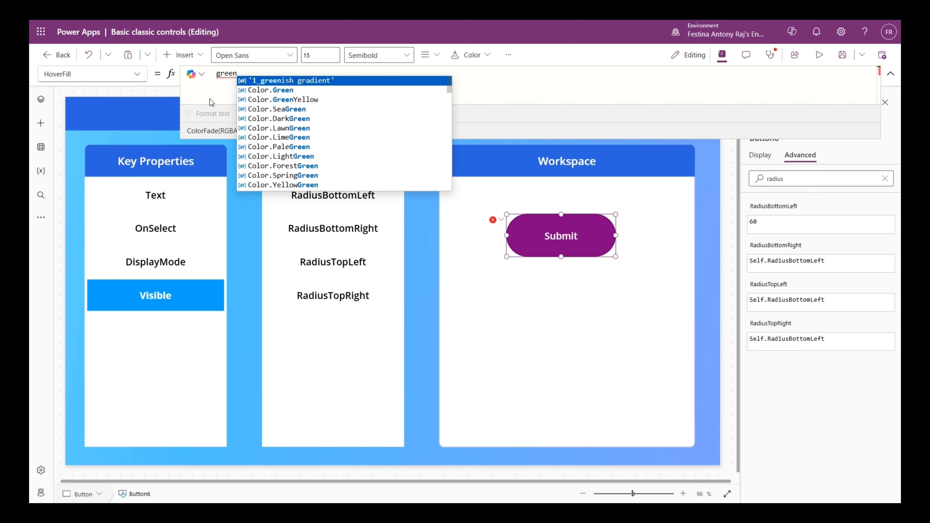
pyautogui.click(266, 90)
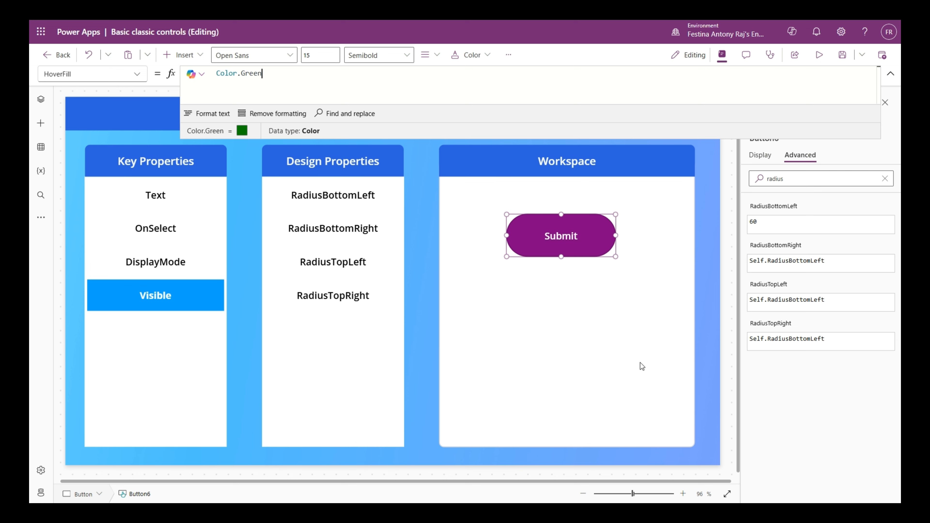
# Test the Submit button's hover and pressed appearance directly on the editing canvas.
pyautogui.press('alt')
pyautogui.click(564, 236)
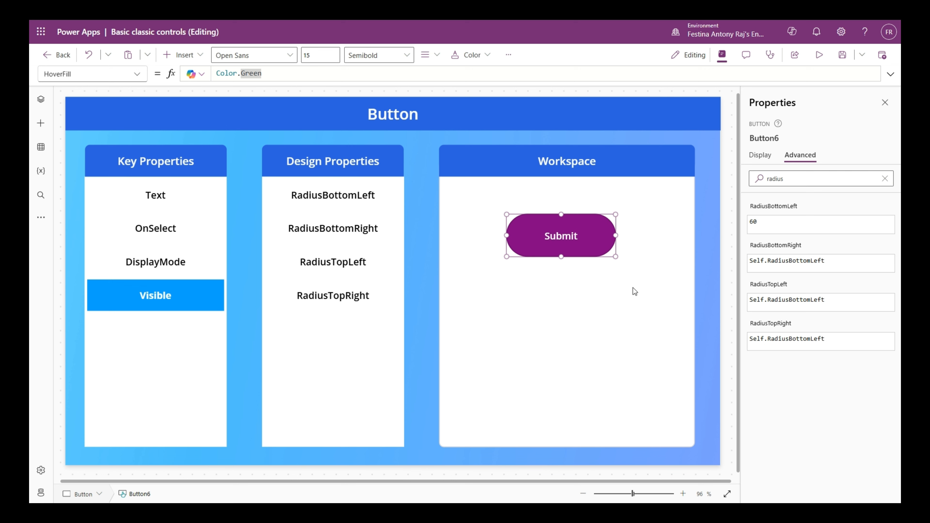
pyautogui.moveTo(612, 238)
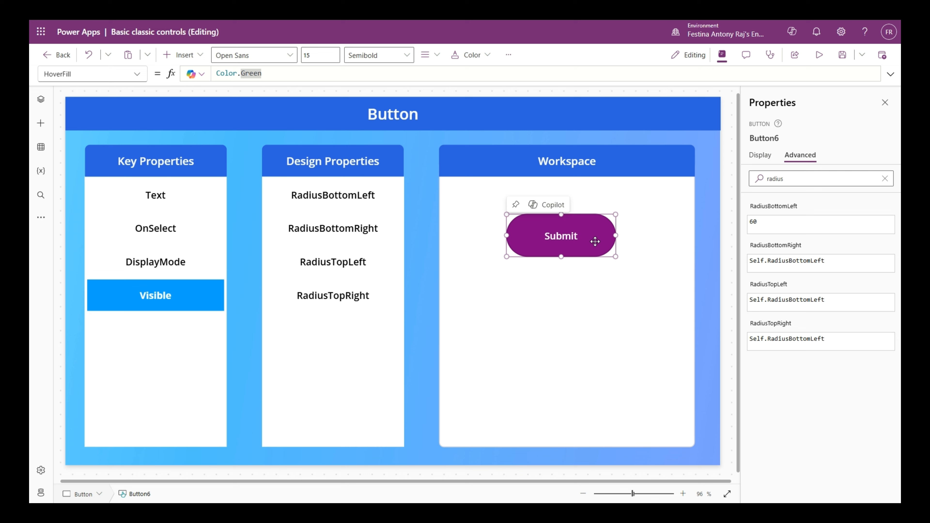
# Filter the Submit button's advanced properties by color and review the matching color properties.
pyautogui.click(796, 403)
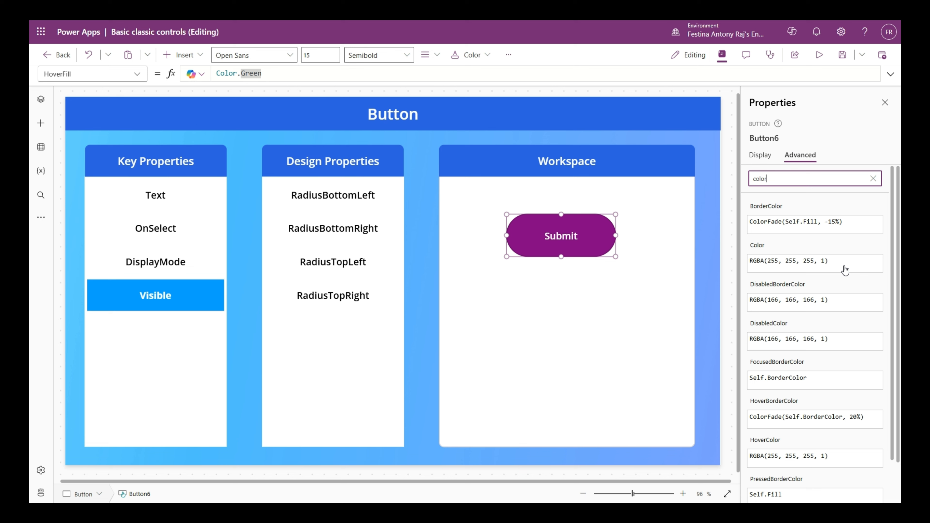
pyautogui.scroll(-1, 842, 271)
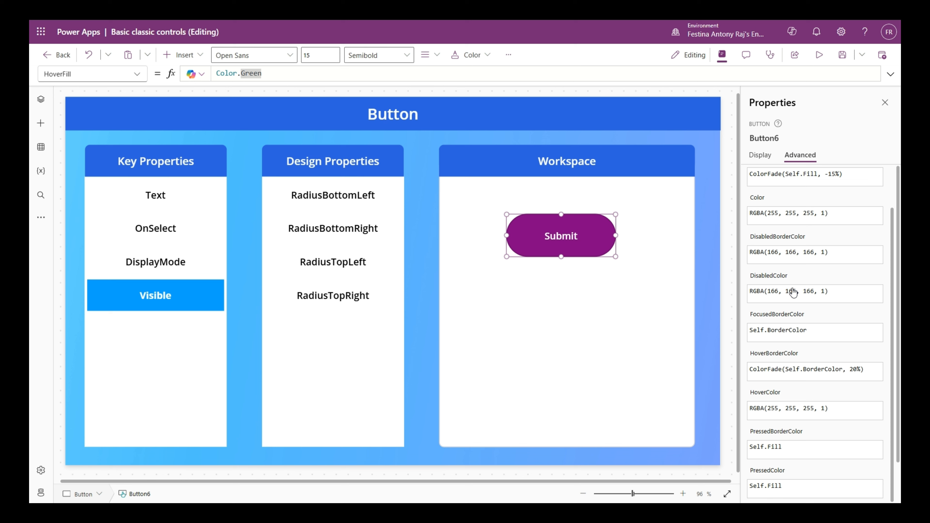
pyautogui.scroll(-1, 794, 293)
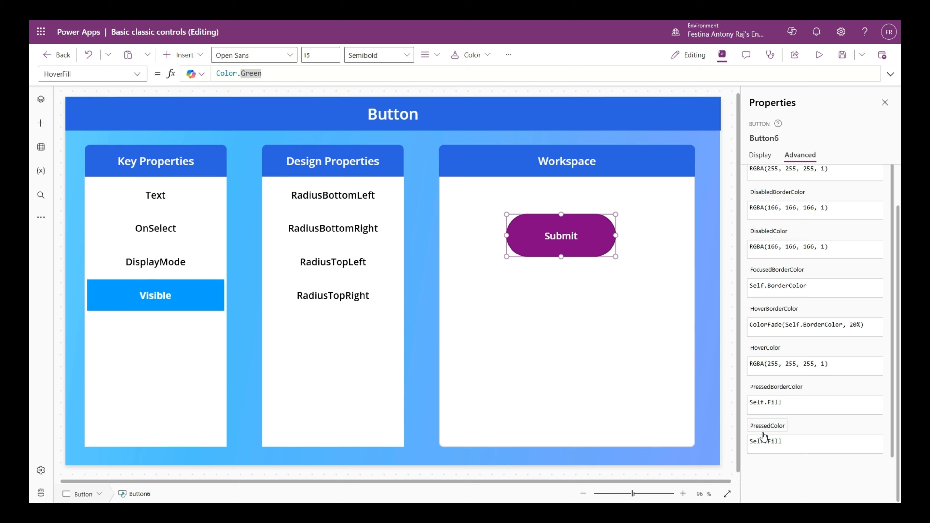
pyautogui.scroll(3, 801, 308)
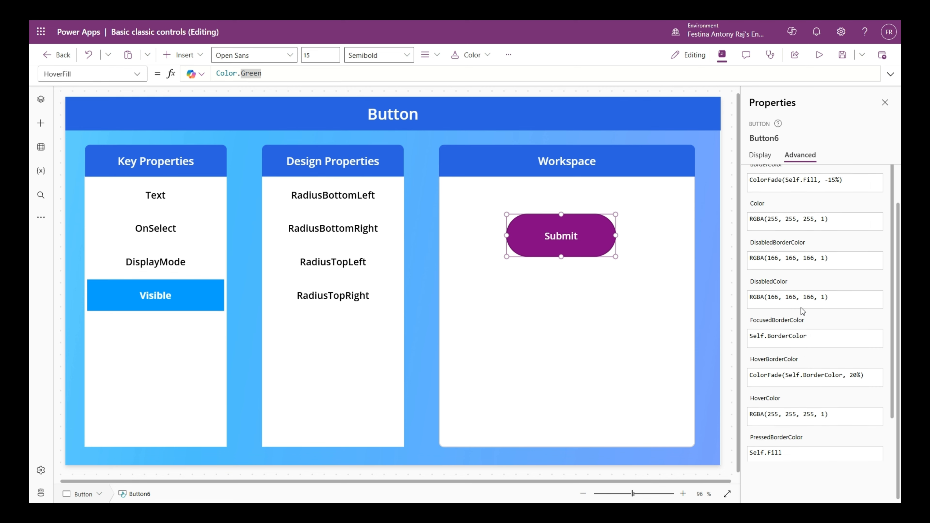
# Review the Submit button's advanced properties filtered first by fill and then by border.
pyautogui.doubleClick(782, 181)
pyautogui.write('fill')
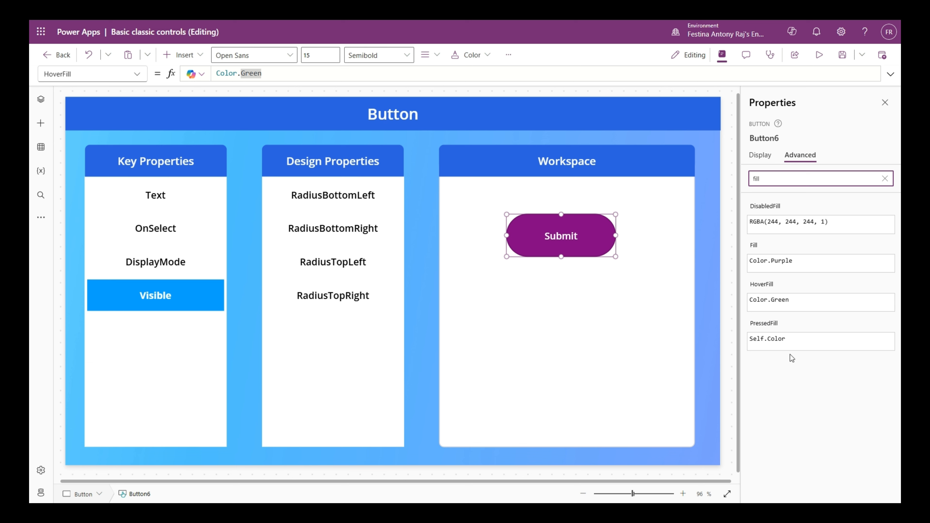
pyautogui.moveTo(780, 182); pyautogui.dragTo(741, 182)
pyautogui.write('border')
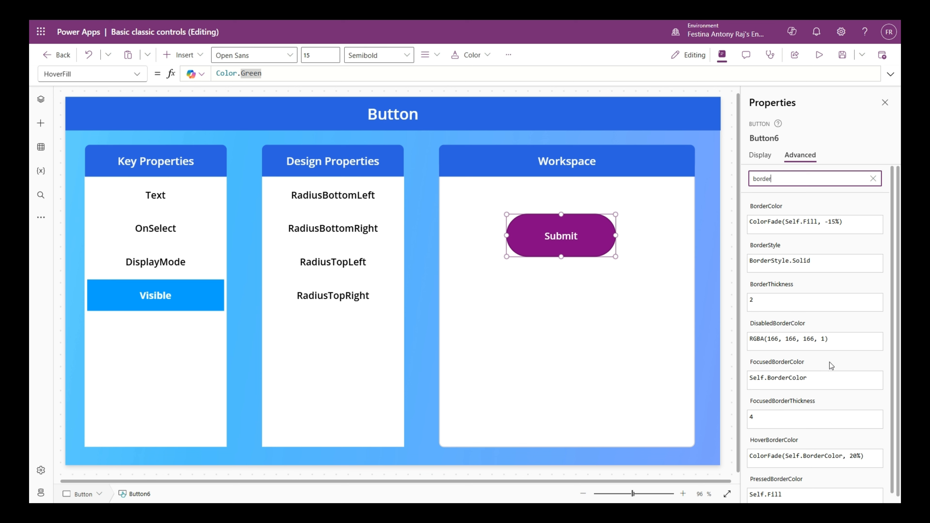
pyautogui.scroll(-1, 829, 362)
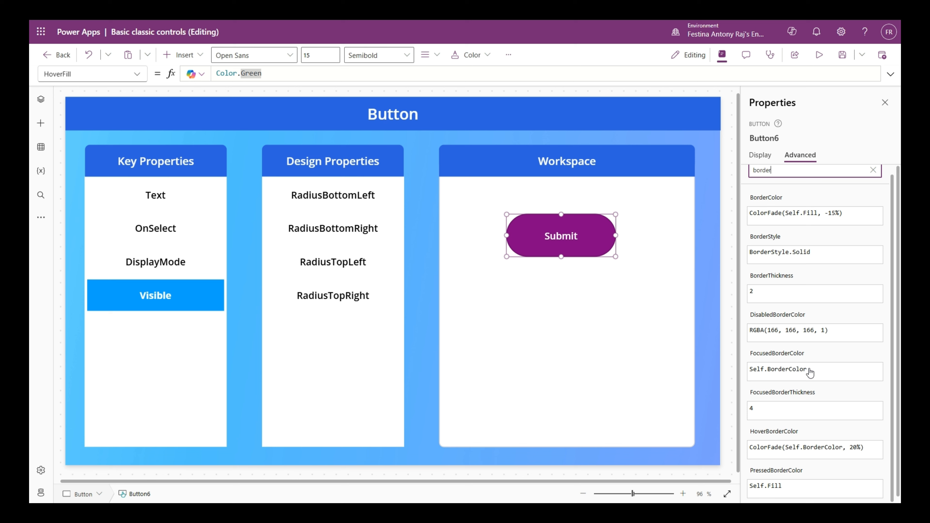
# Set the Submit button's FocusedBorderThickness to 10 and test the focused border on the canvas.
pyautogui.moveTo(802, 170); pyautogui.dragTo(743, 175)
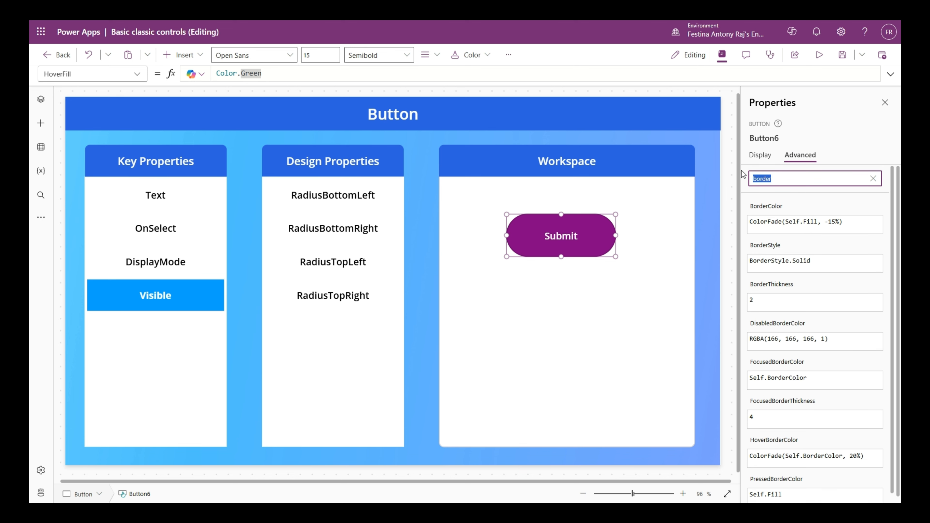
pyautogui.write('focu')
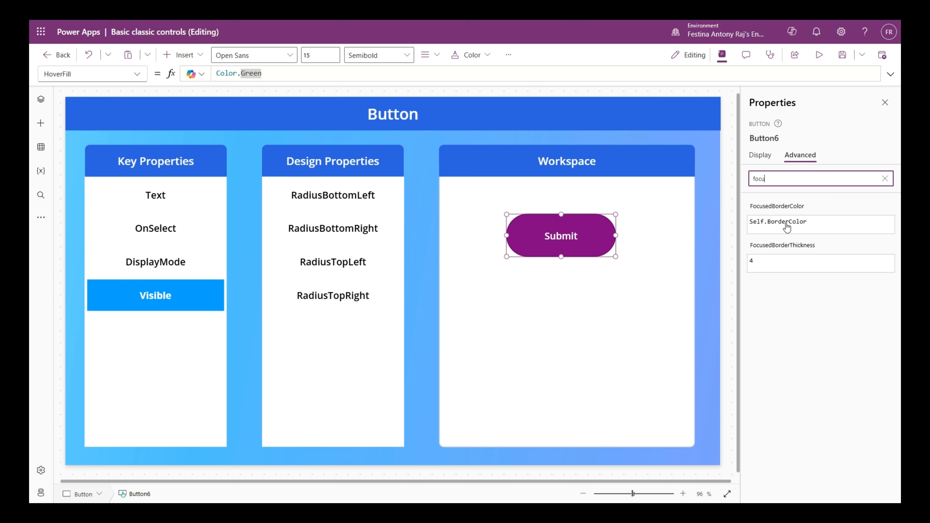
pyautogui.click(768, 267)
pyautogui.press('BackSpace')
pyautogui.write('10')
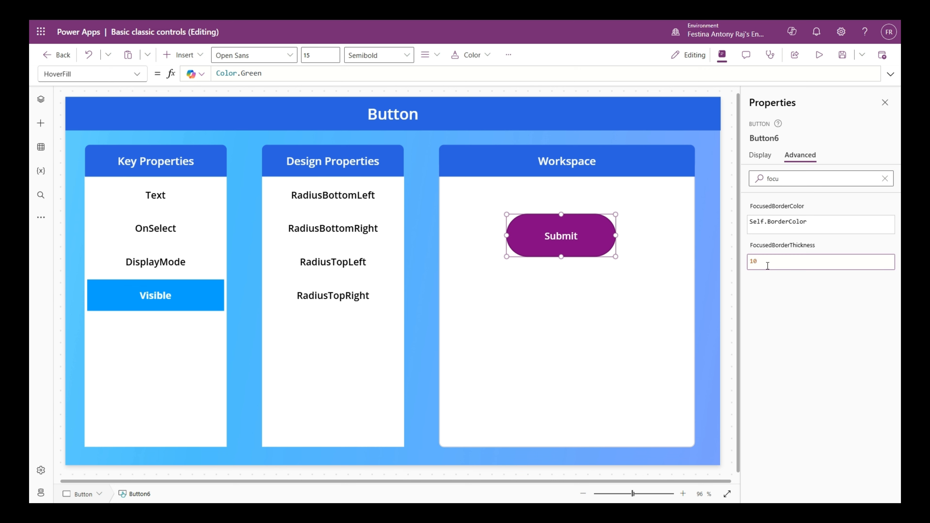
pyautogui.keyDown('alt'); pyautogui.click(578, 247); pyautogui.keyUp('alt')
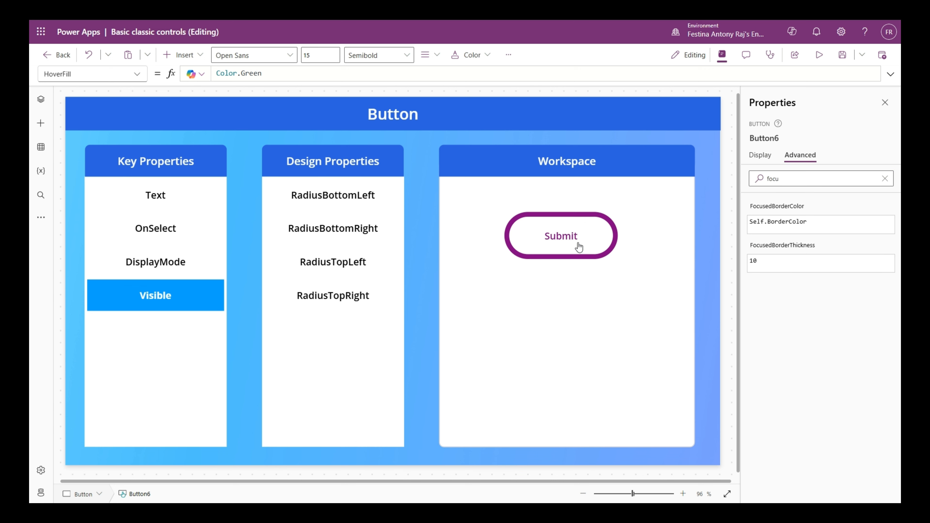